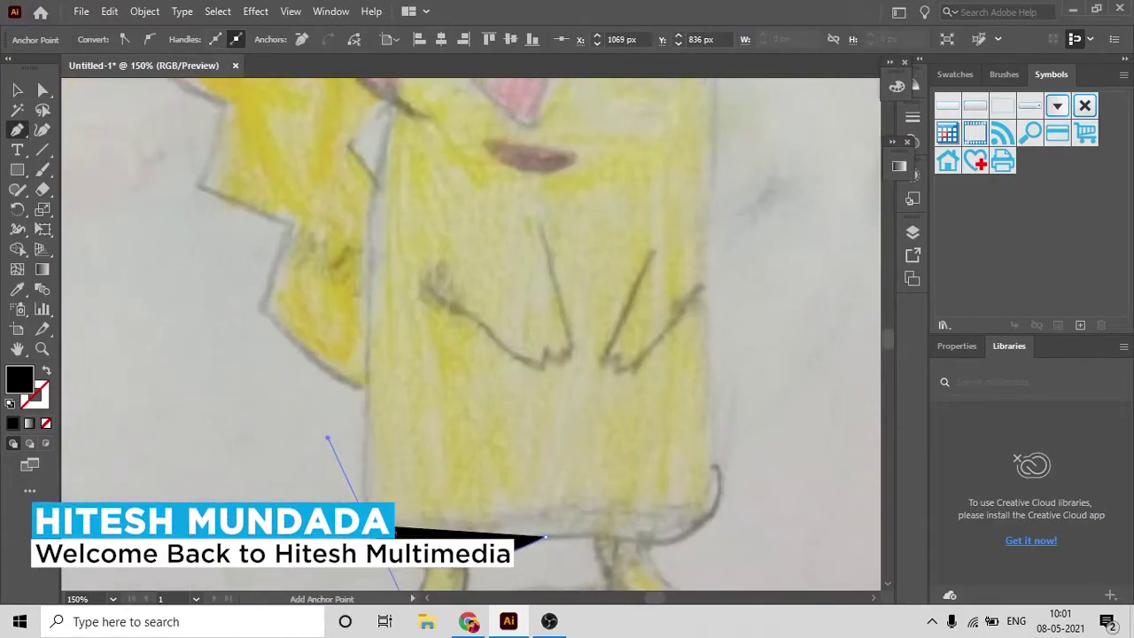
Trace the outline up the left cheek, past both ear tips and across the head as a black stroke
scroll(443, 115, "up", 5)
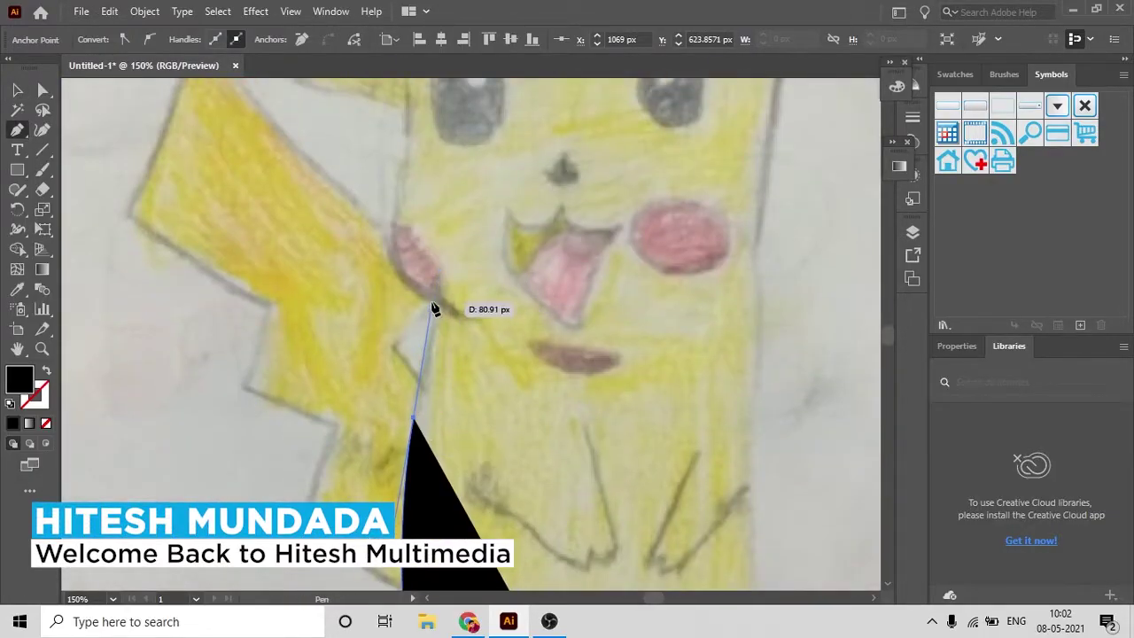
scroll(434, 307, "up", 5)
left_click_drag(452, 399, 442, 337)
left_click_drag(468, 289, 487, 243)
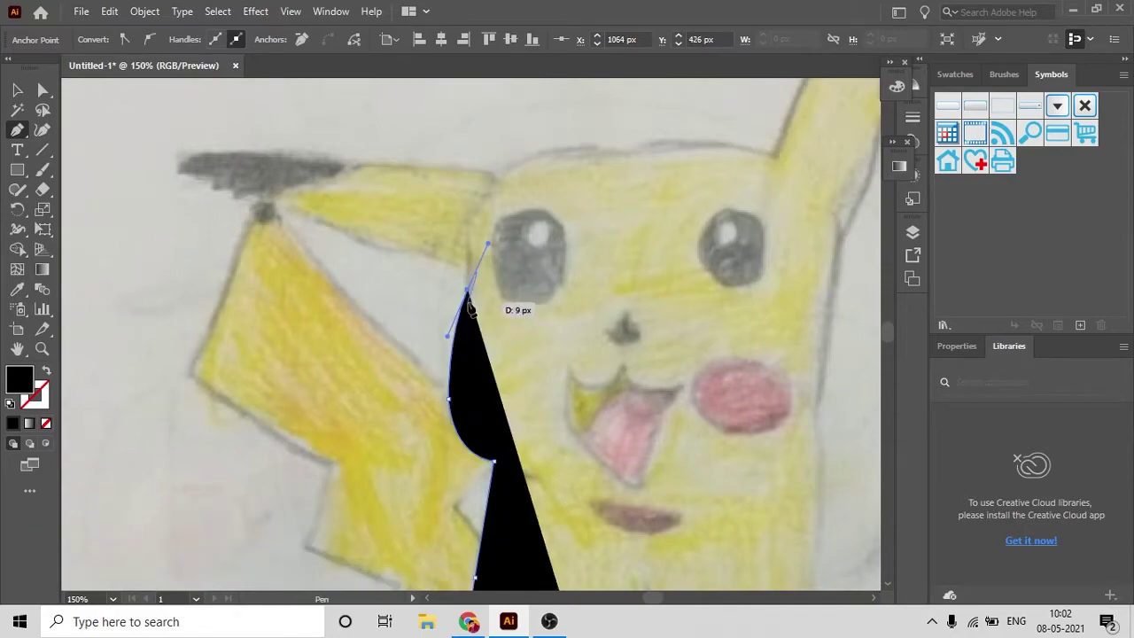
left_click(177, 168)
key("shift+x")
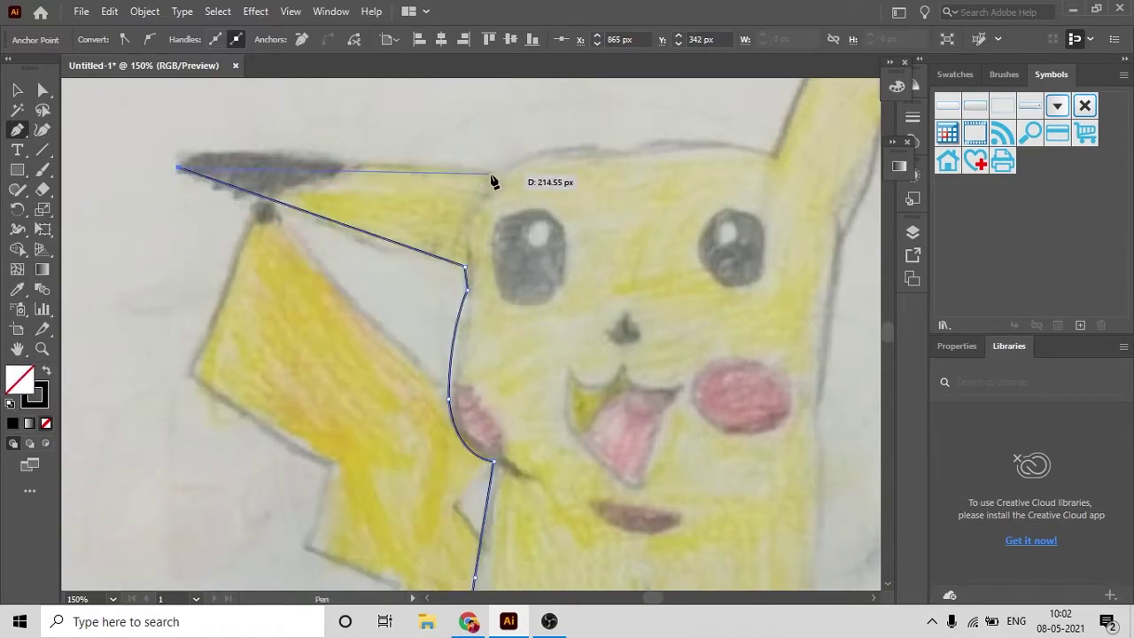
mouse_move(494, 174)
left_mouse_down()
mouse_move(653, 157)
mouse_move(795, 164)
left_mouse_up()
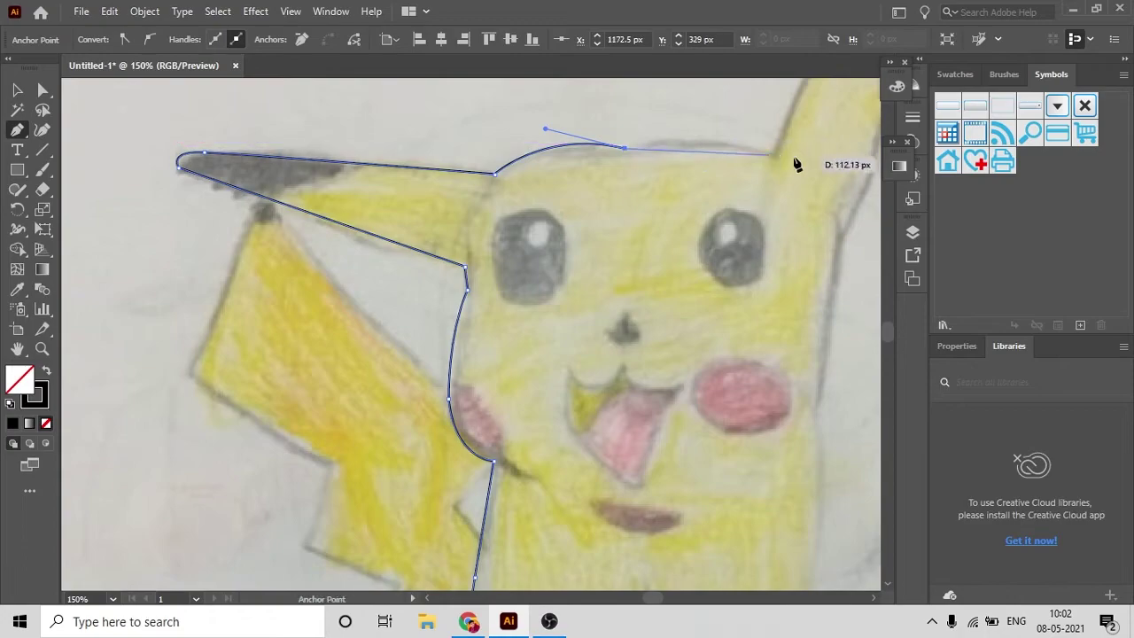
scroll(774, 159, "up", 5)
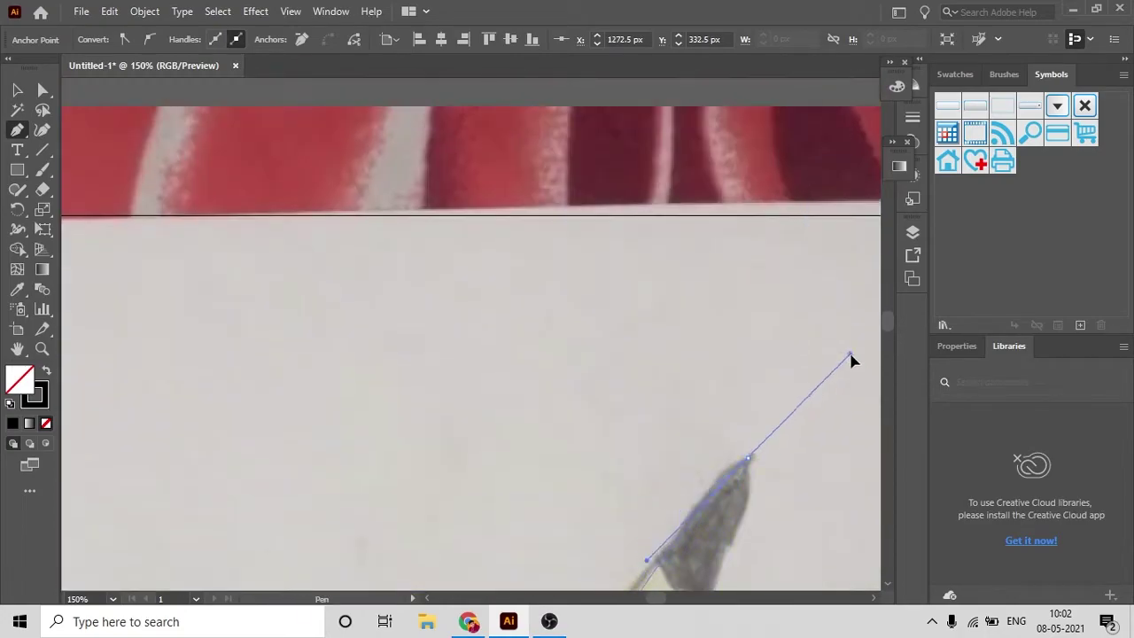
scroll(853, 359, "down", 3)
left_click_drag(620, 111, 683, 76)
scroll(544, 532, "down", 3)
key("ctrl+minus")
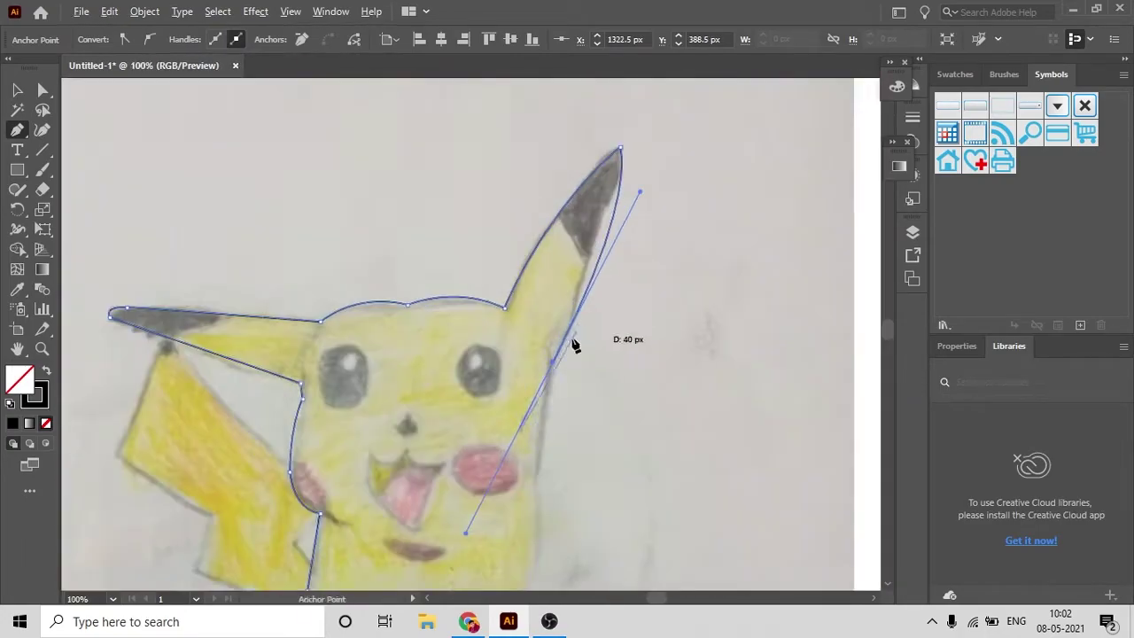
Continue the outline down the right cheek and around the body bottom, then deselect it
left_click_drag(574, 310, 650, 140)
left_click_drag(554, 426, 588, 406)
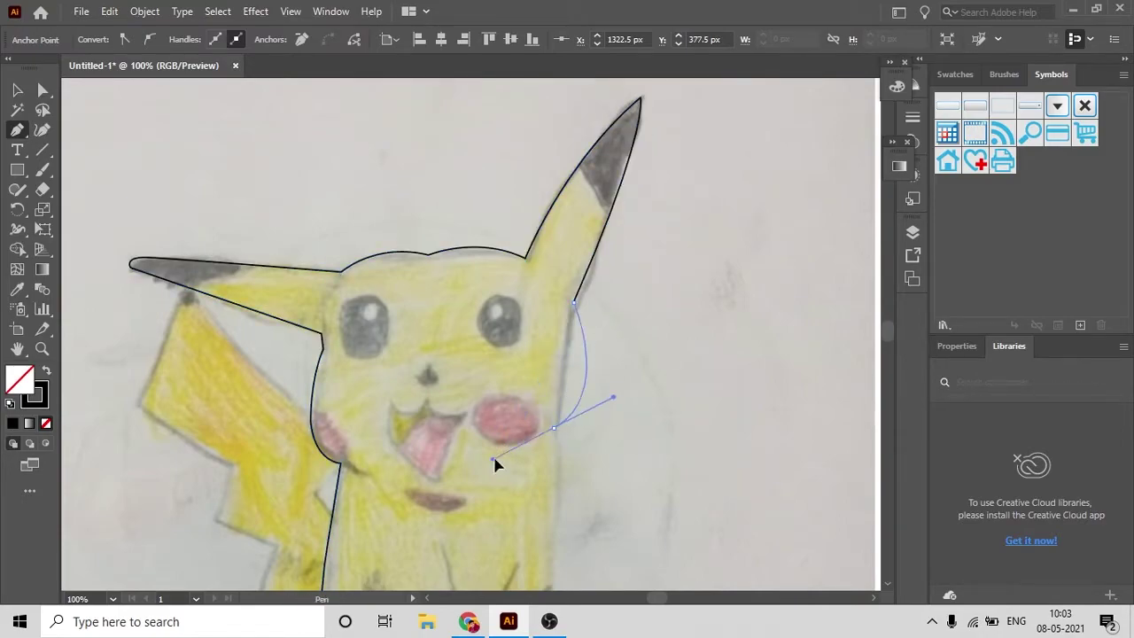
scroll(586, 372, "down", 3)
left_click_drag(568, 443, 538, 482)
scroll(592, 195, "down", 5)
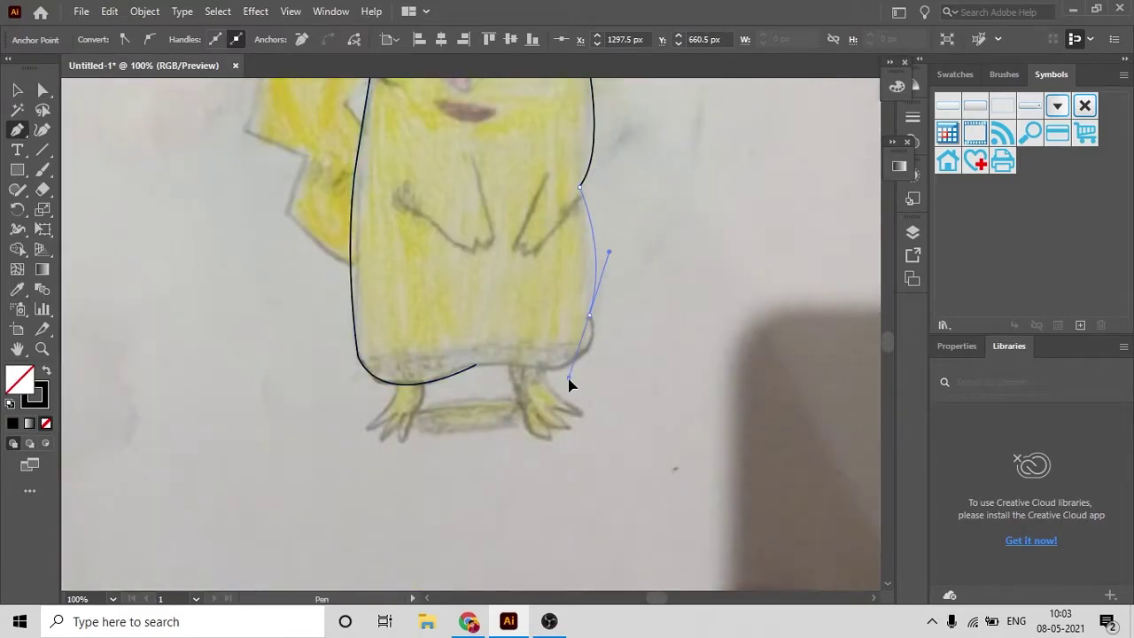
key("ctrl+minus")
key("ctrl+minus")
mouse_move(580, 373)
left_mouse_down()
mouse_move(596, 308)
mouse_move(589, 353)
left_mouse_up()
scroll(587, 358, "up", 2)
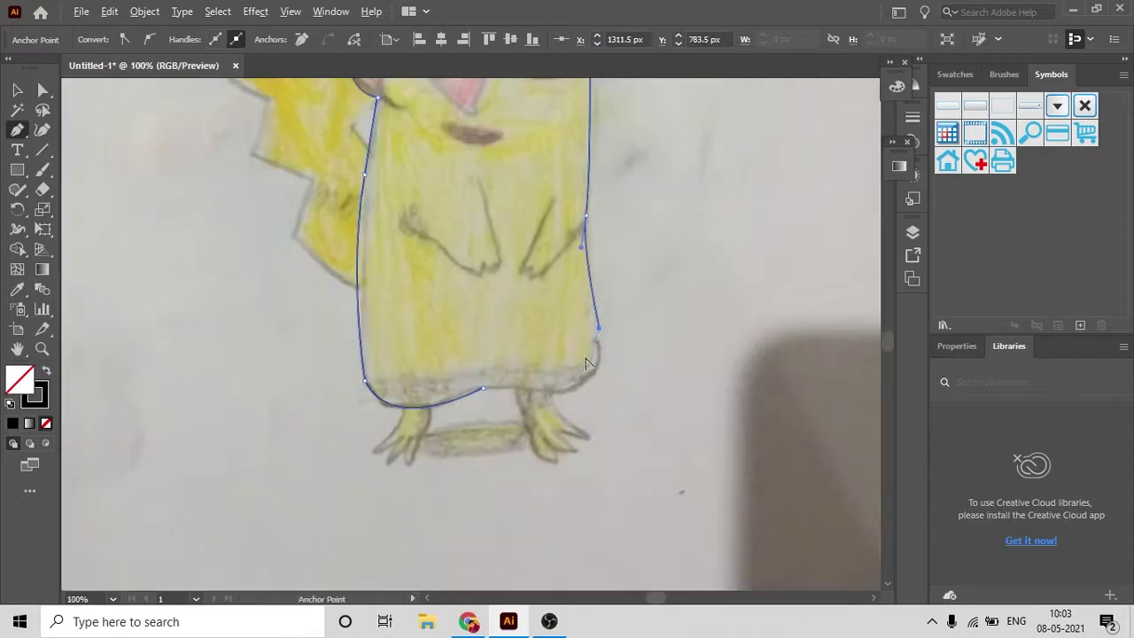
key("ctrl+minus")
key("ctrl+minus")
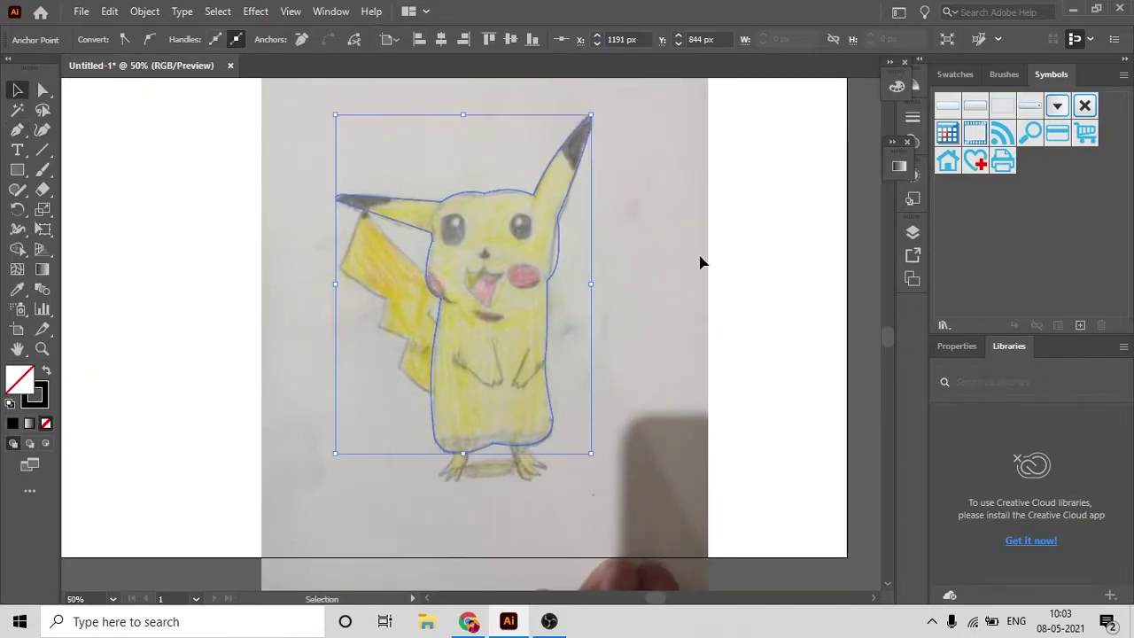
left_click(699, 262)
key("ctrl+plus")
key("ctrl+plus")
key("ctrl+minus")
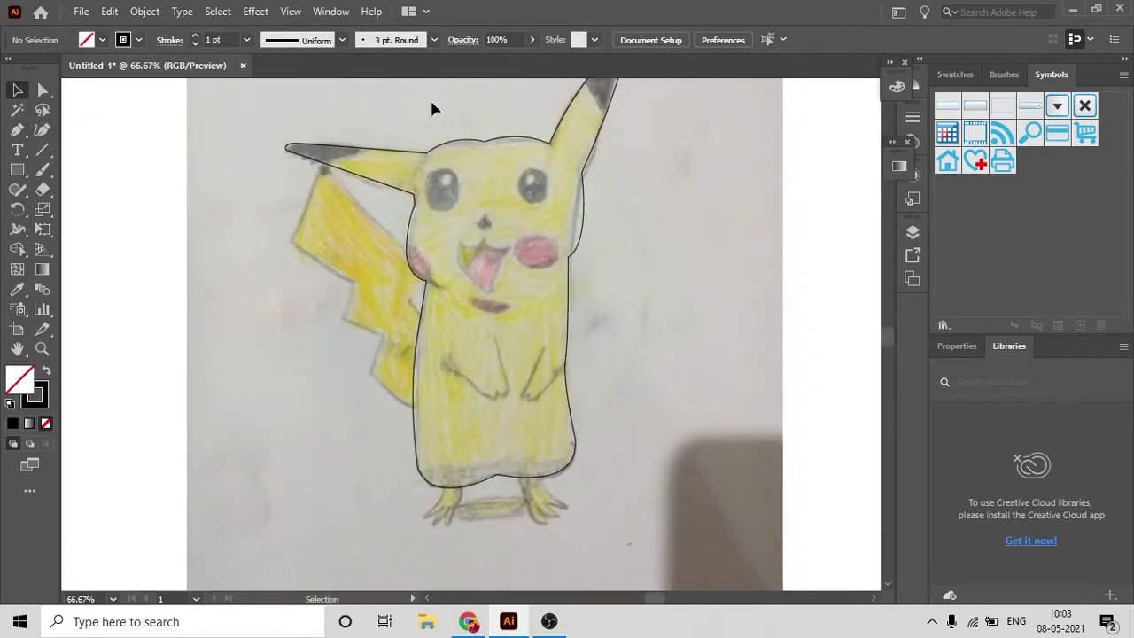
Trace Pikachu's zigzag tail as a closed outline
left_click(413, 406)
left_click(368, 372)
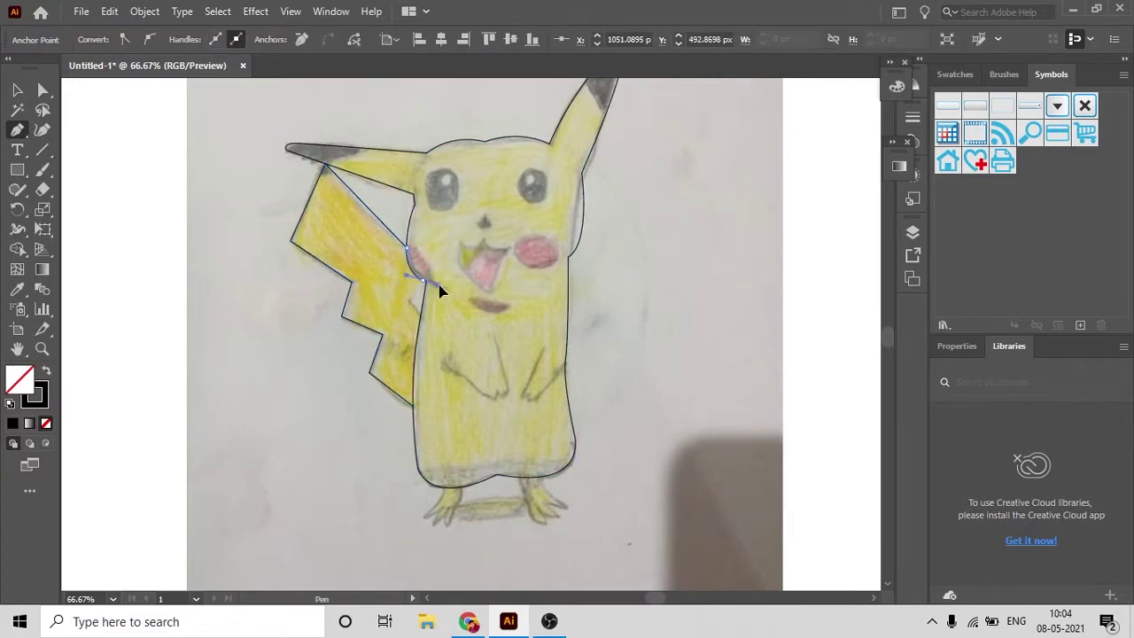
left_click(413, 406)
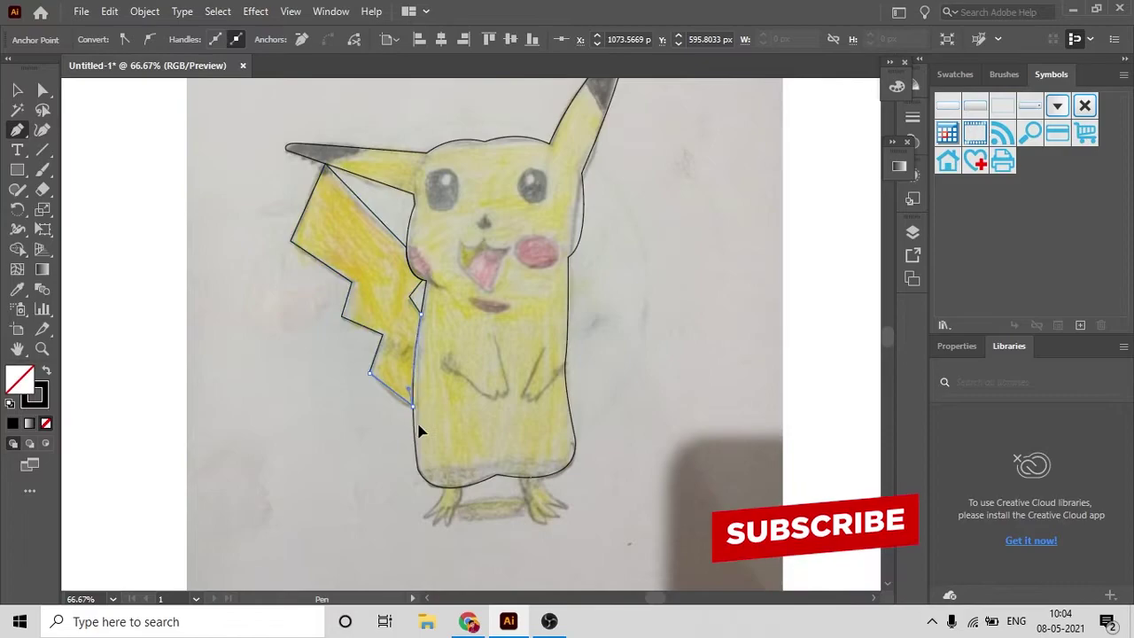
left_click(402, 151, "ctrl")
scroll(402, 143, "up", 2)
Trace the dark left ear tip as a closed shape, then curve the right ear tip's lower edge
left_click(272, 241)
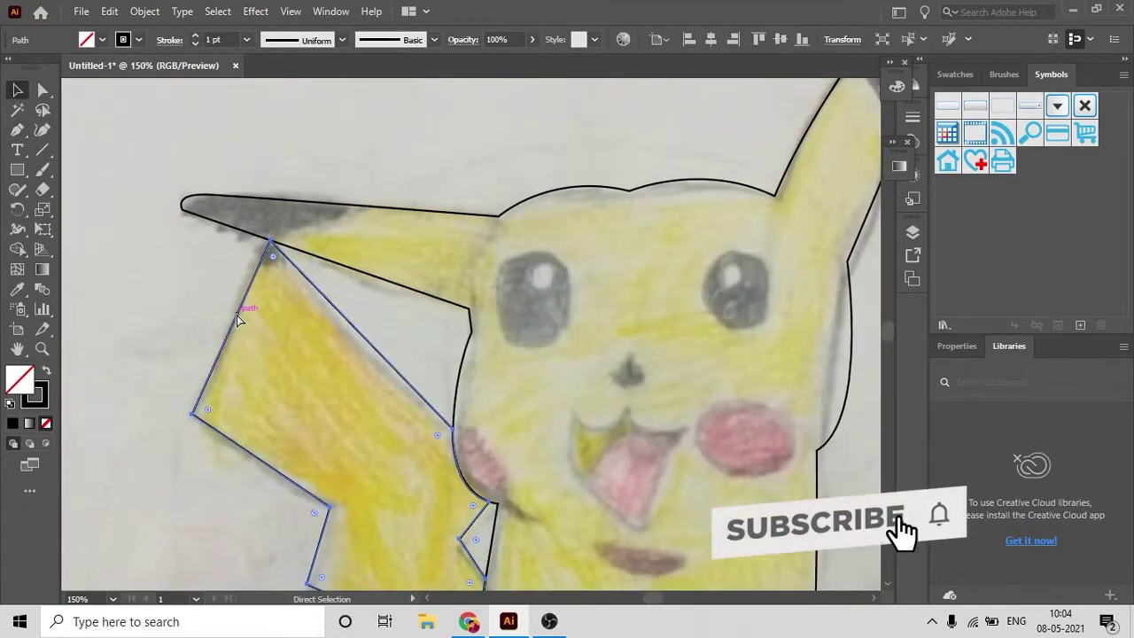
left_click_drag(346, 206, 327, 183)
left_click_drag(190, 197, 201, 223)
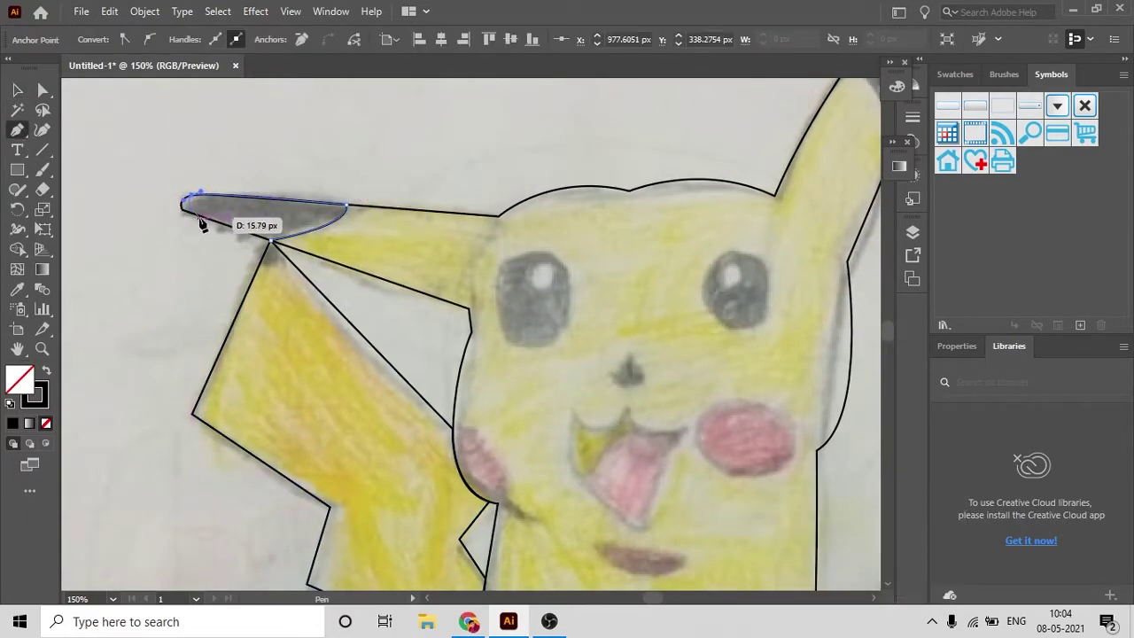
scroll(192, 202, "up", 2)
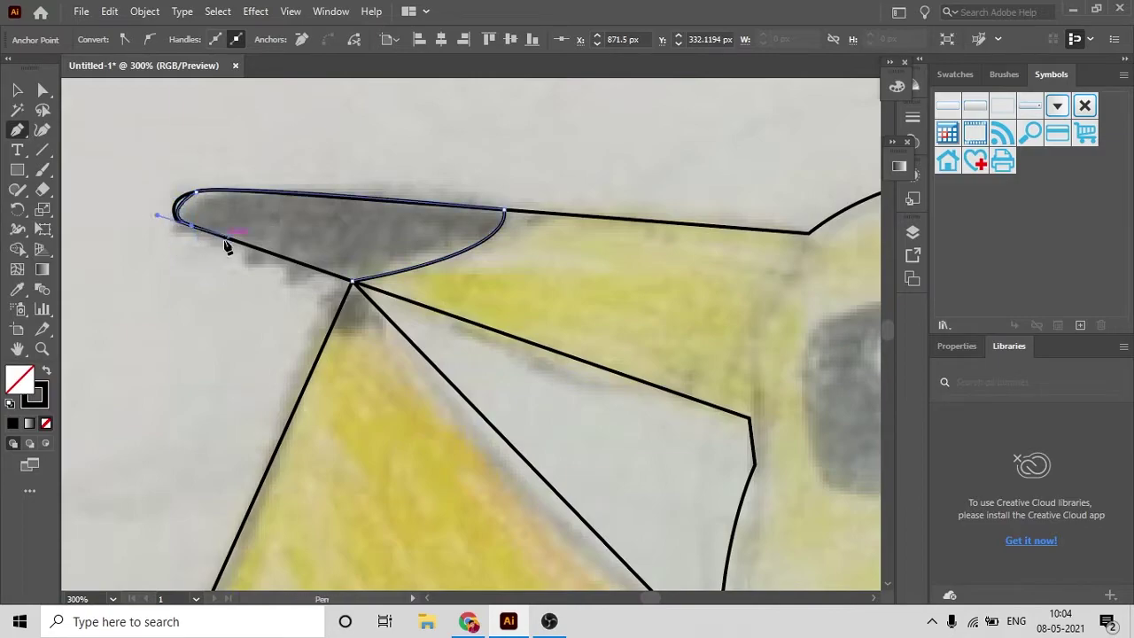
key("ctrl+shift+a")
scroll(317, 244, "down", 2)
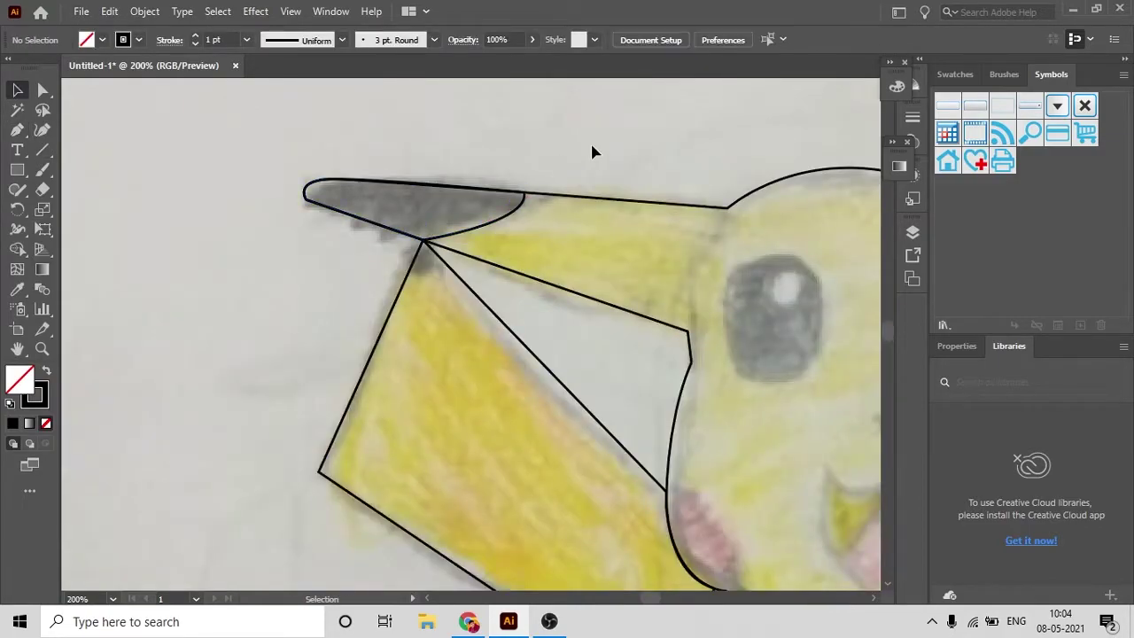
scroll(593, 149, "up", 5)
scroll(658, 149, "up", 2)
left_click_drag(571, 381, 551, 439)
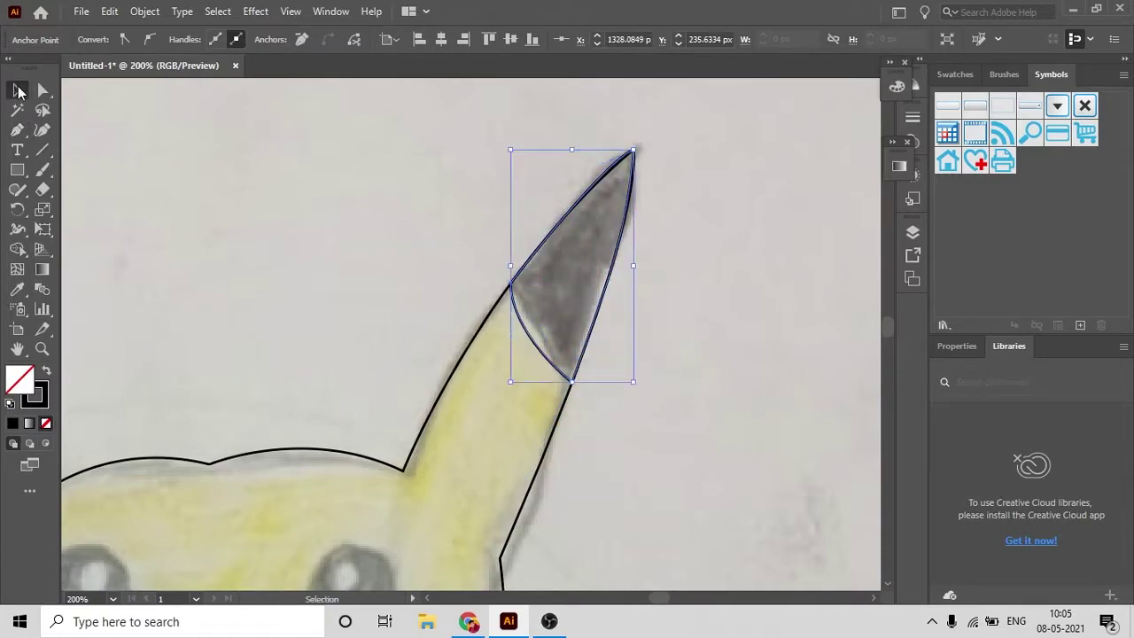
Draw the curved left arm line on Pikachu's belly
scroll(443, 172, "down", 3)
scroll(481, 372, "up", 2)
key("p")
left_click(419, 286)
left_click_drag(430, 374, 431, 392)
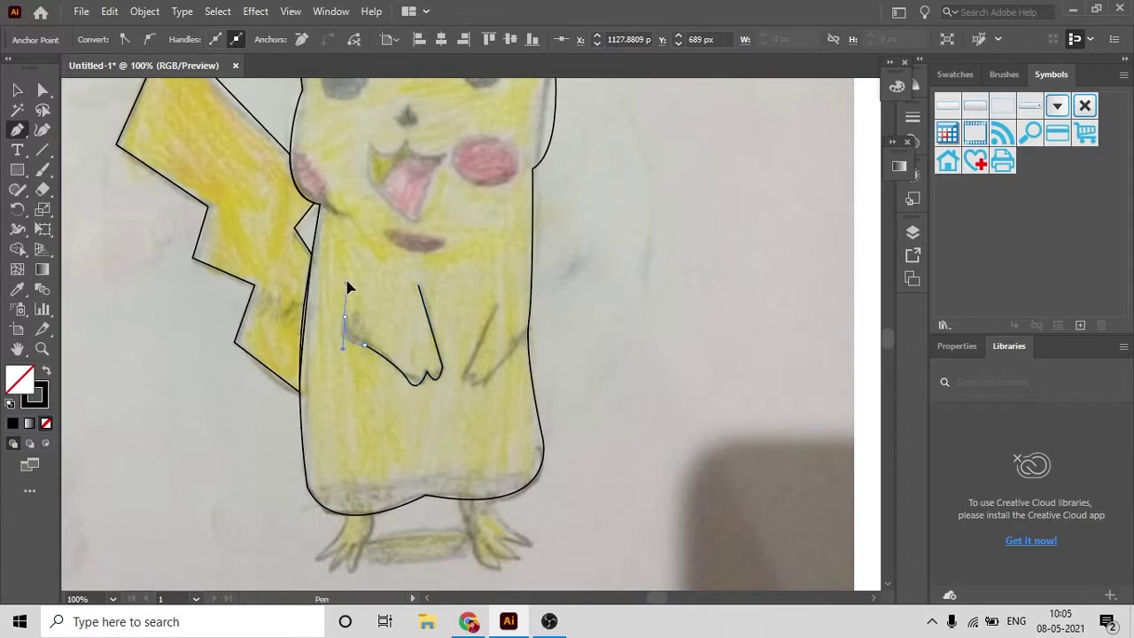
left_click(18, 91)
Reflect the arm vertically as a copy and move it to the belly's right side
right_click(513, 359)
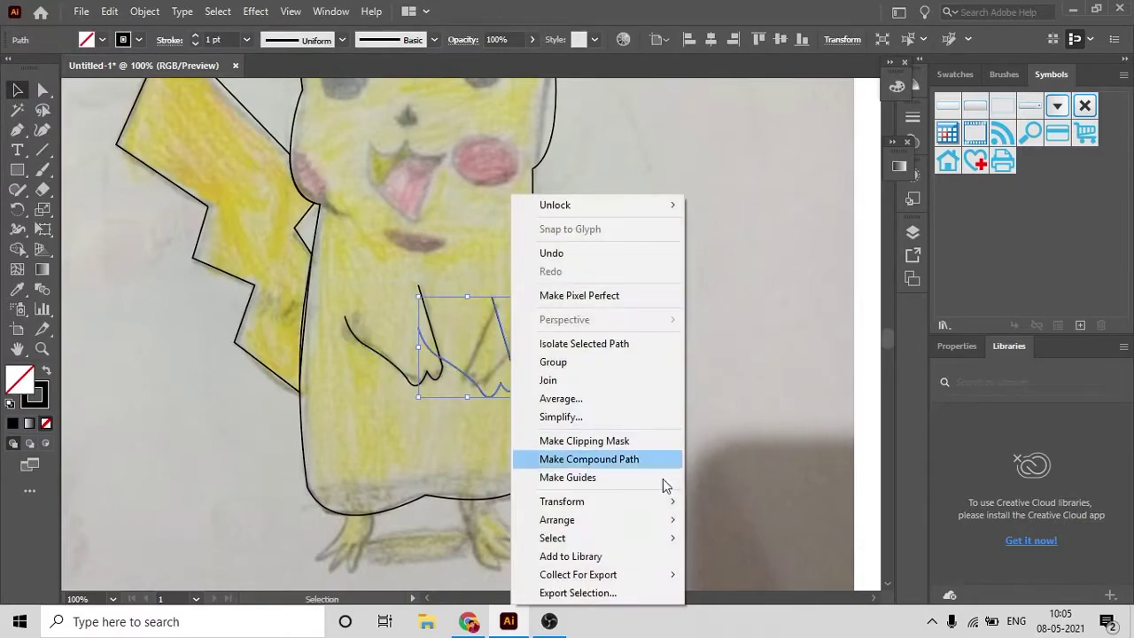
left_click(717, 555)
left_click(797, 371)
scroll(466, 384, "up", 3, "alt")
left_click_drag(541, 349, 440, 334)
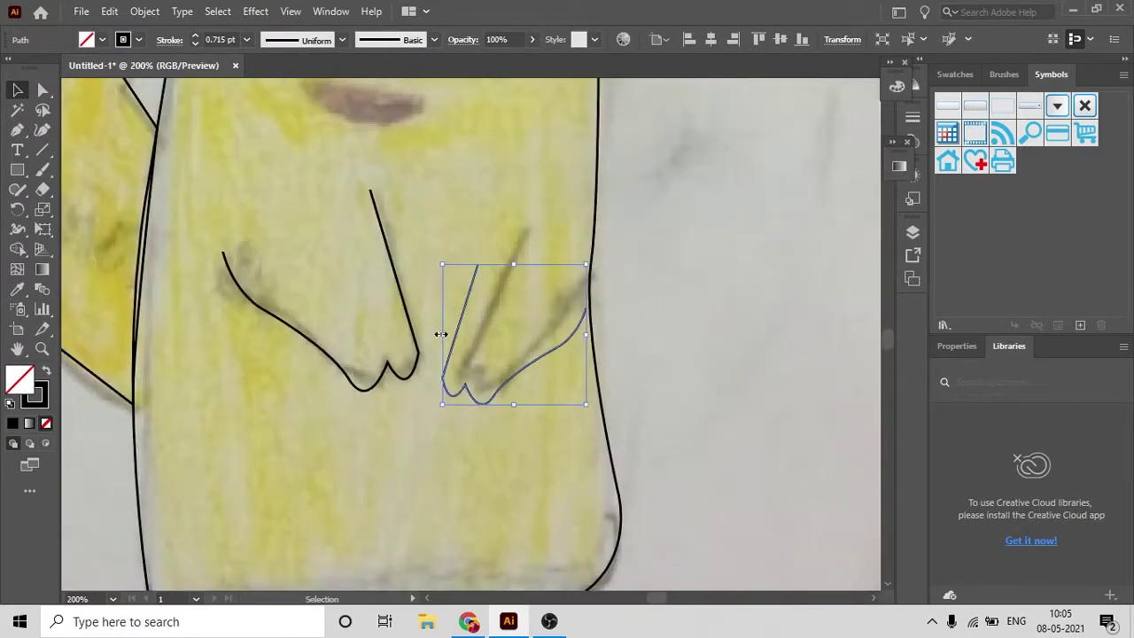
Pull the copied arm's endpoint onto the body edge and begin tracing the left foot
scroll(485, 379, "down", 2)
scroll(600, 411, "up", 3)
key("a")
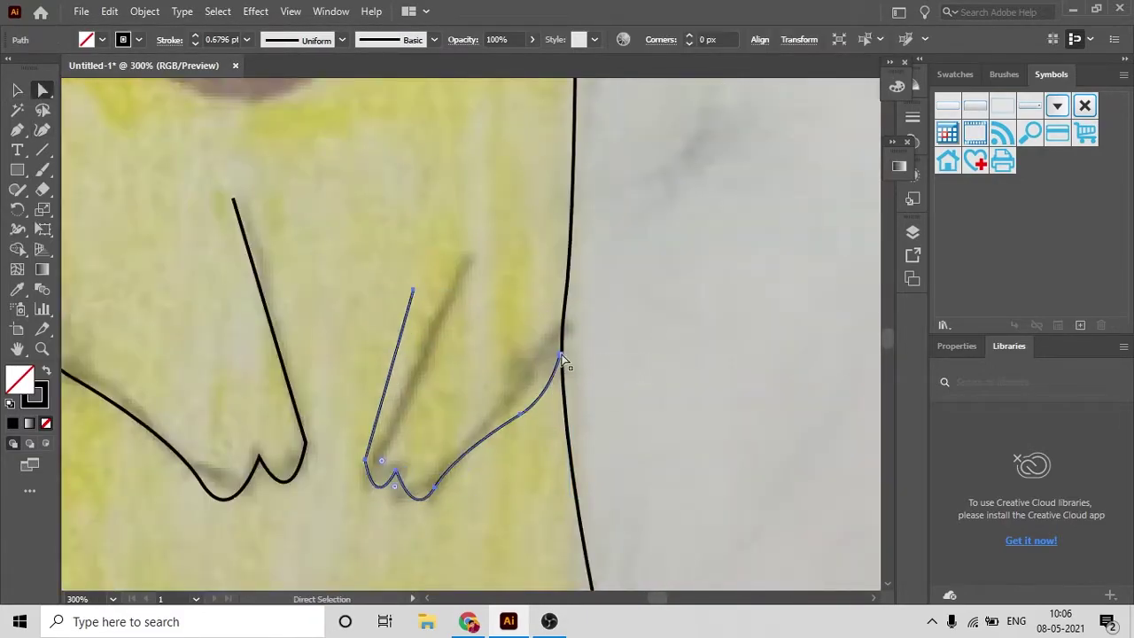
left_click_drag(561, 356, 535, 423)
key("v")
scroll(577, 215, "down", 3, "alt")
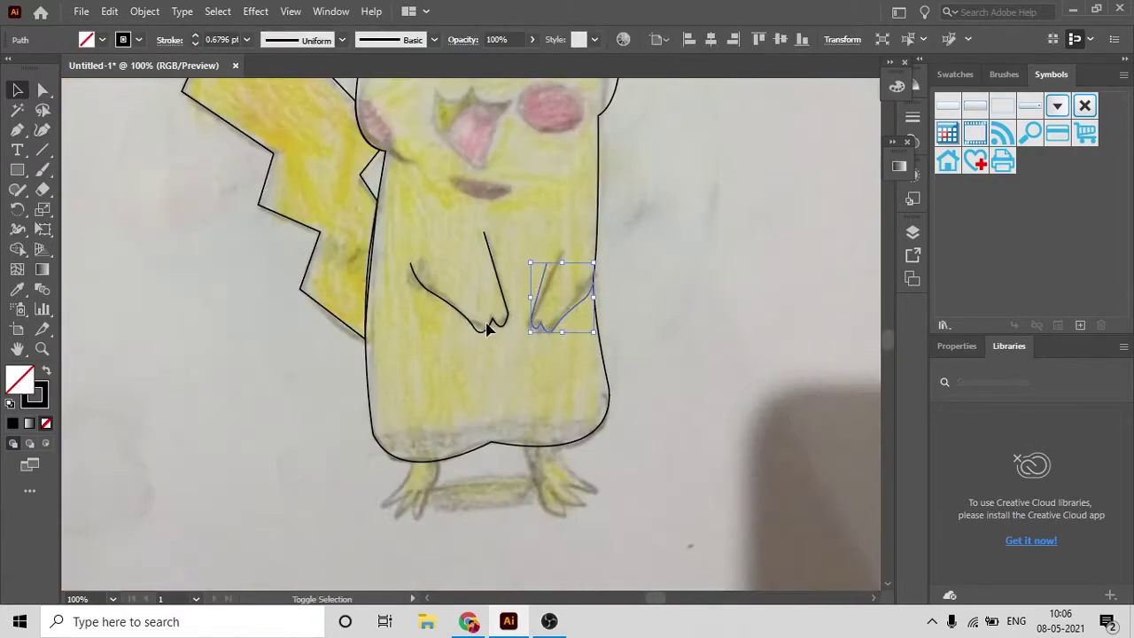
left_click(697, 328)
scroll(697, 329, "up", 2, "alt")
key("p")
left_click_drag(321, 362, 310, 431)
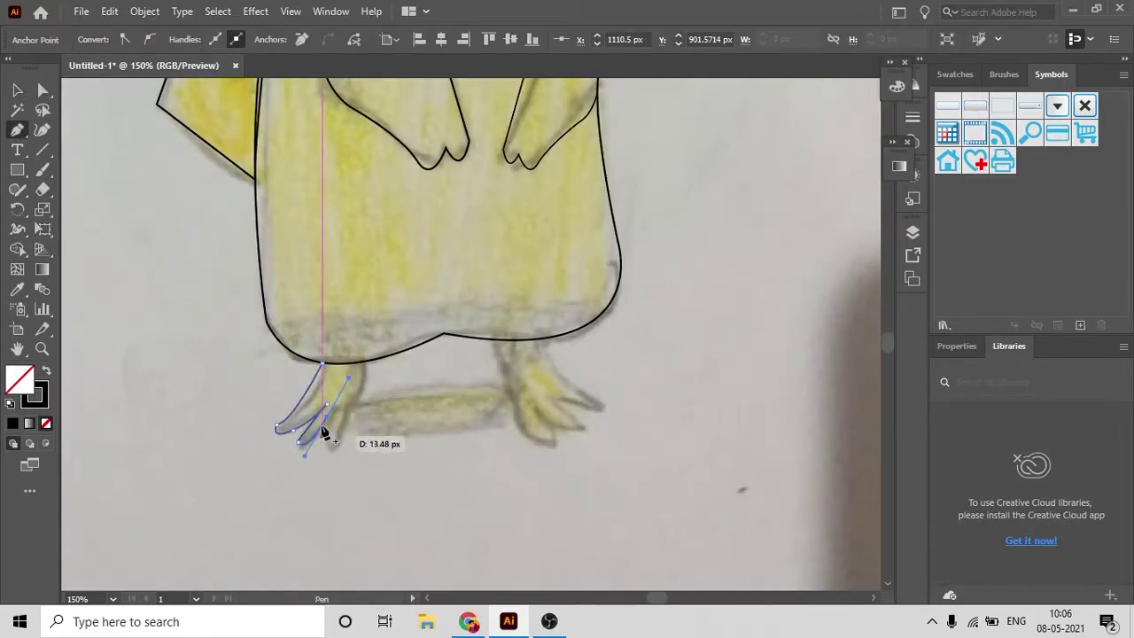
Finish the left foot's toes and trace the right foot from the body line to its toe
scroll(326, 450, "up", 3, "alt")
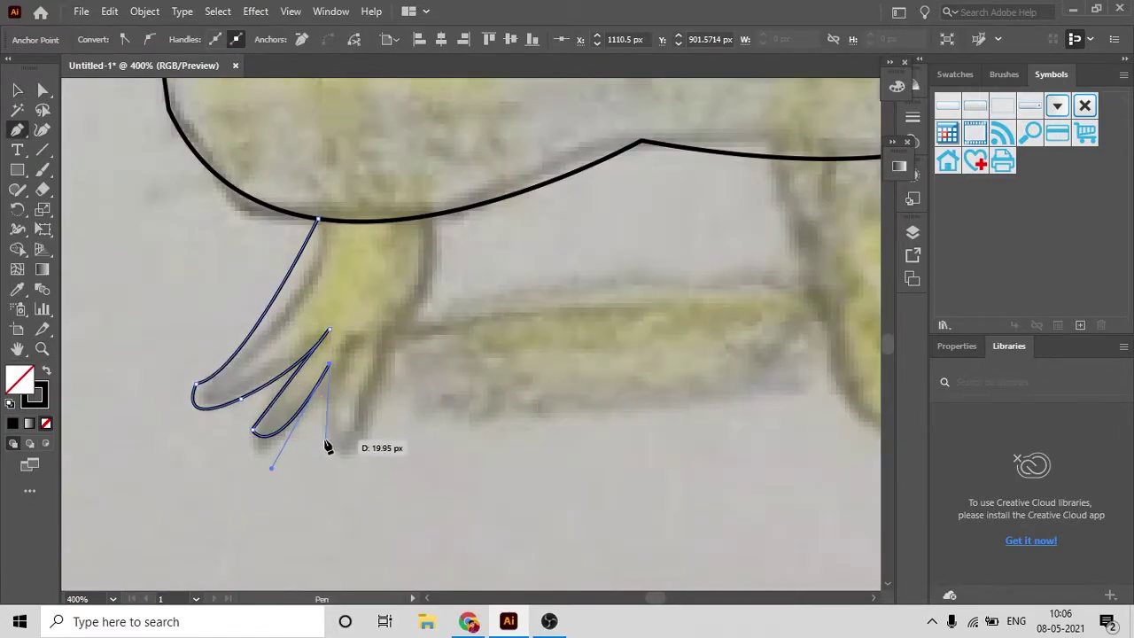
left_click_drag(431, 216, 410, 156)
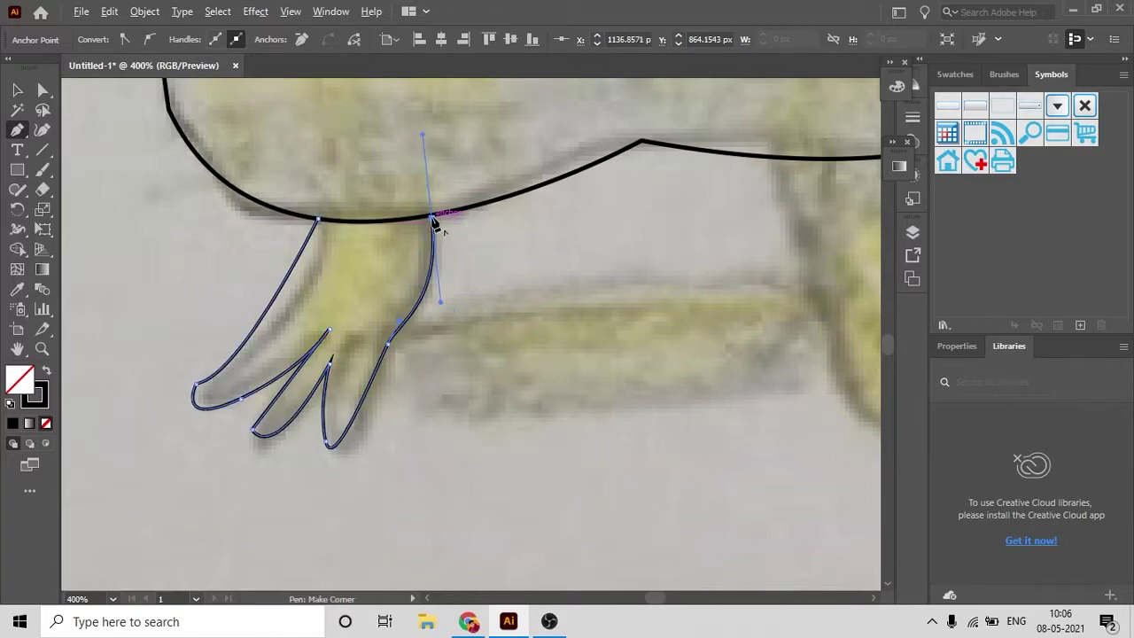
scroll(368, 435, "down", 3, "alt")
left_click(447, 339)
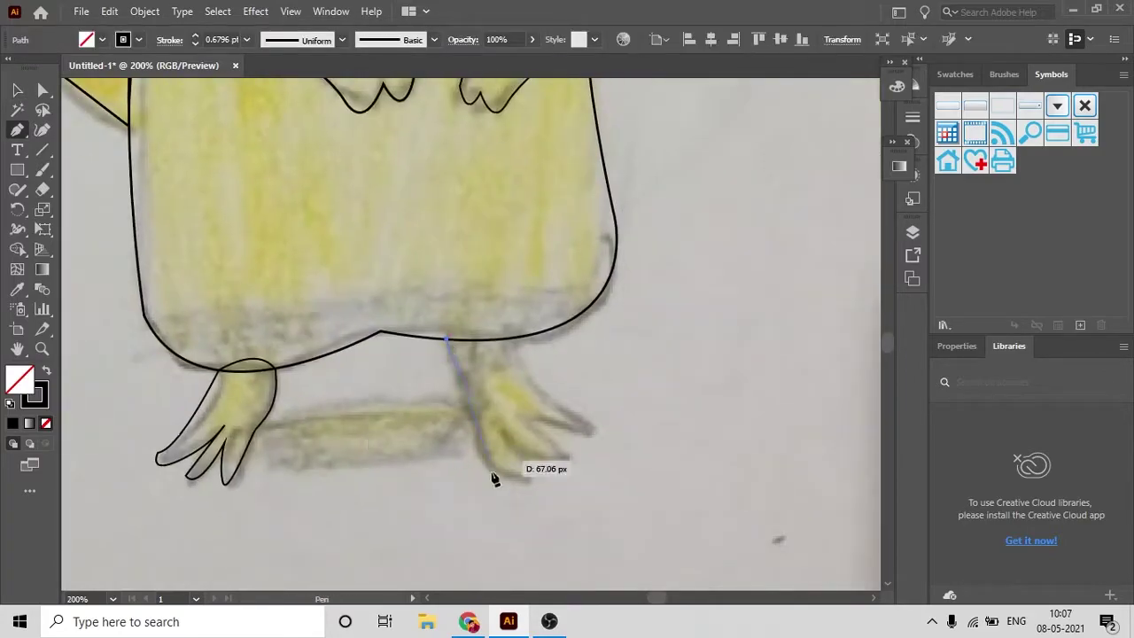
left_click(472, 422)
left_click_drag(525, 484, 579, 498)
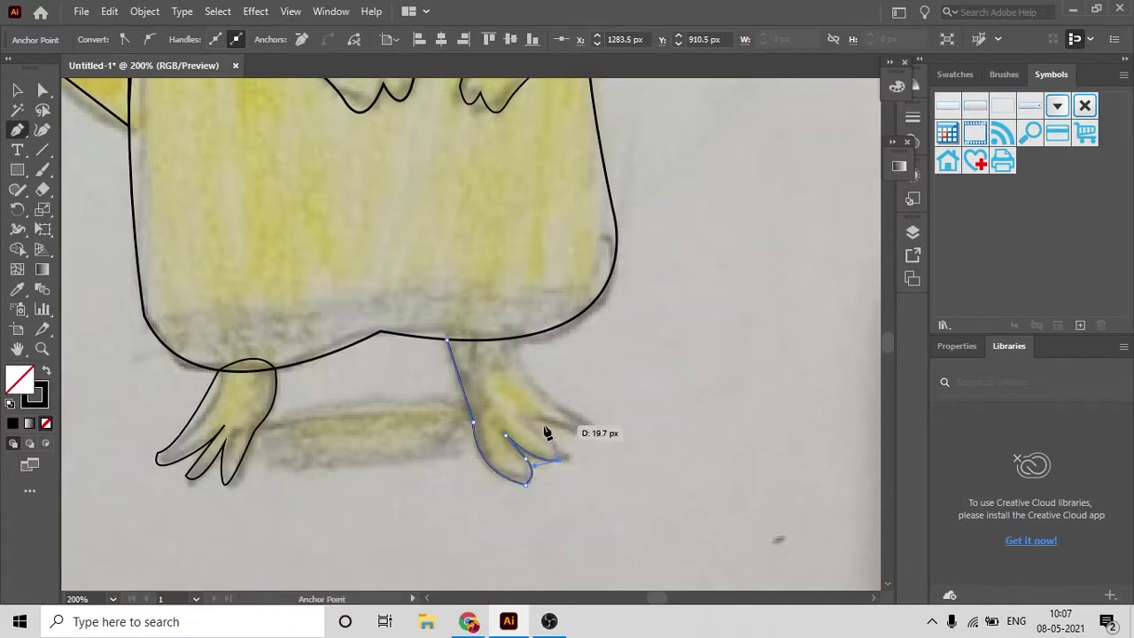
scroll(596, 449, "up", 3, "alt")
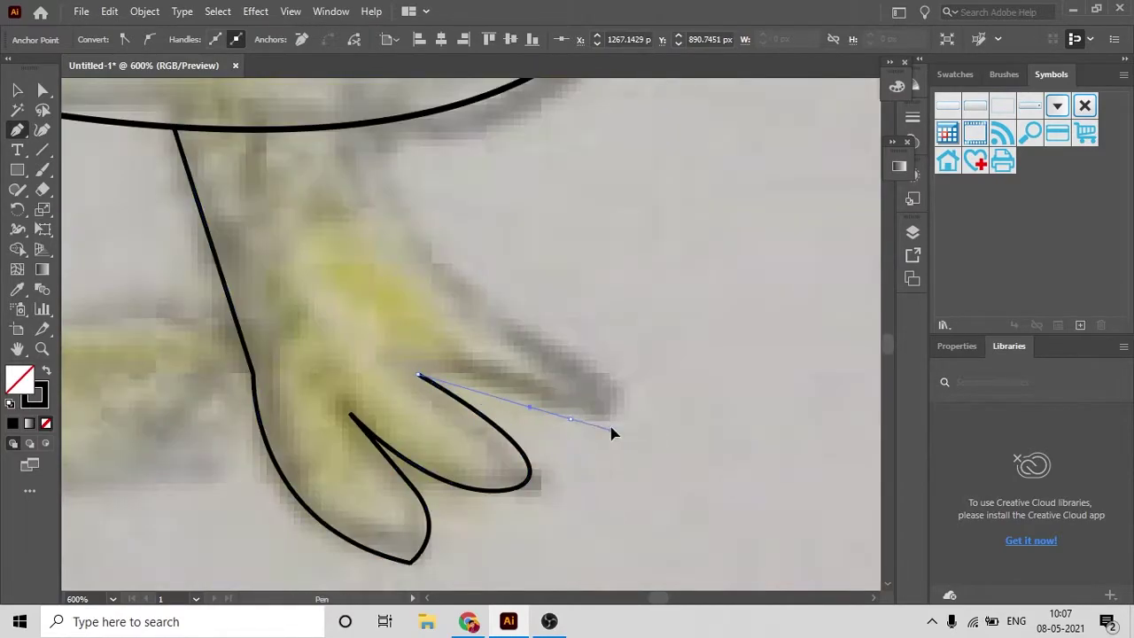
scroll(461, 233, "up", 2)
left_click(438, 204)
left_click_drag(474, 147, 512, 349)
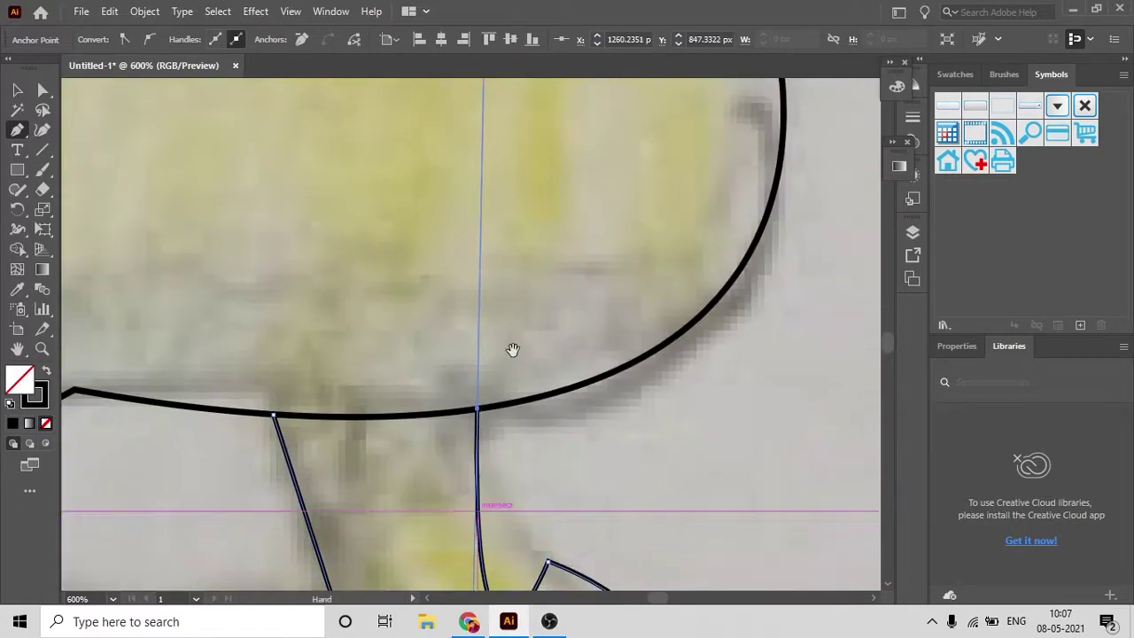
key("ctrl+0")
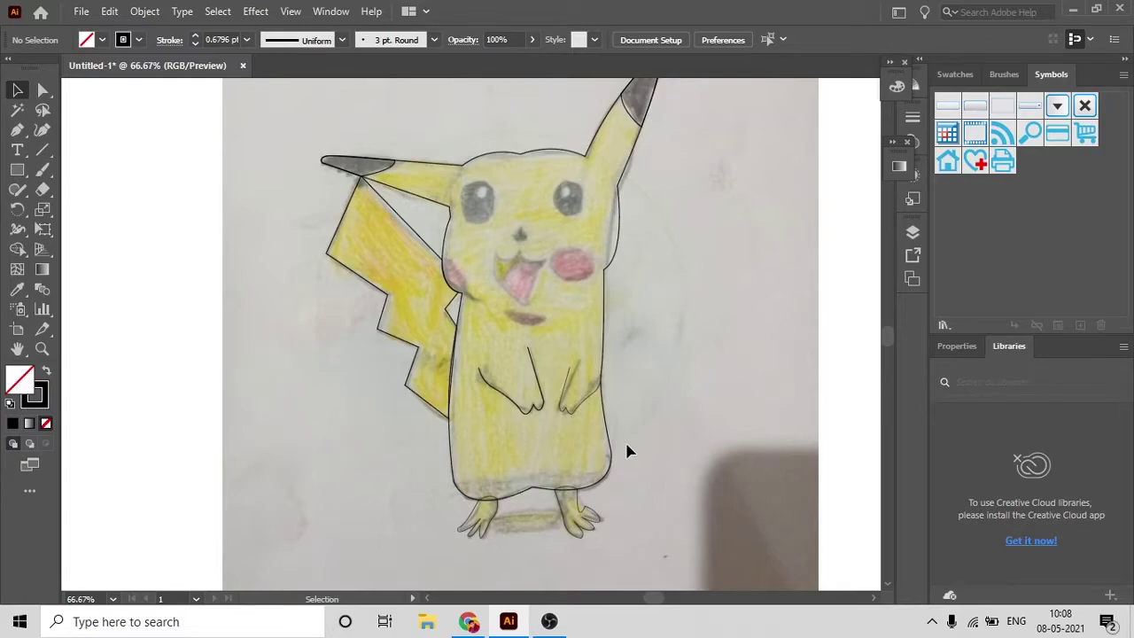
Draw an ellipse over the right cheek and pen-trace the left cheek curve
scroll(548, 362, "up", 2, "alt")
scroll(602, 431, "up", 1, "alt")
left_click_drag(17, 170, 101, 210)
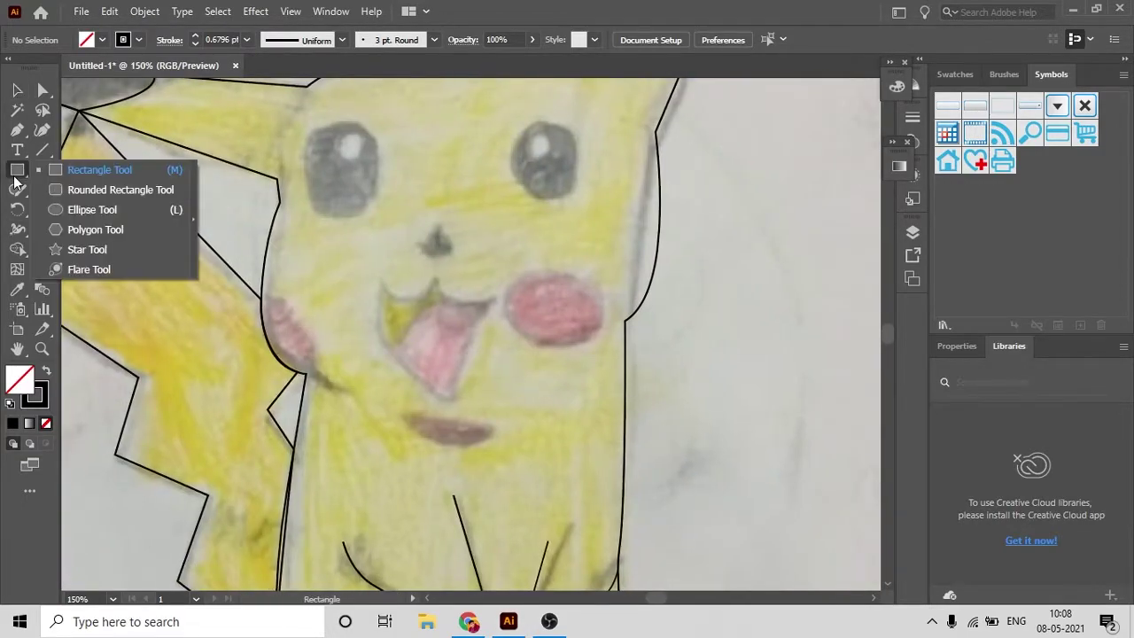
mouse_move(517, 280)
left_mouse_down()
mouse_move(601, 335)
mouse_move(599, 348)
left_mouse_up()
key("v")
left_click(706, 351)
key("p")
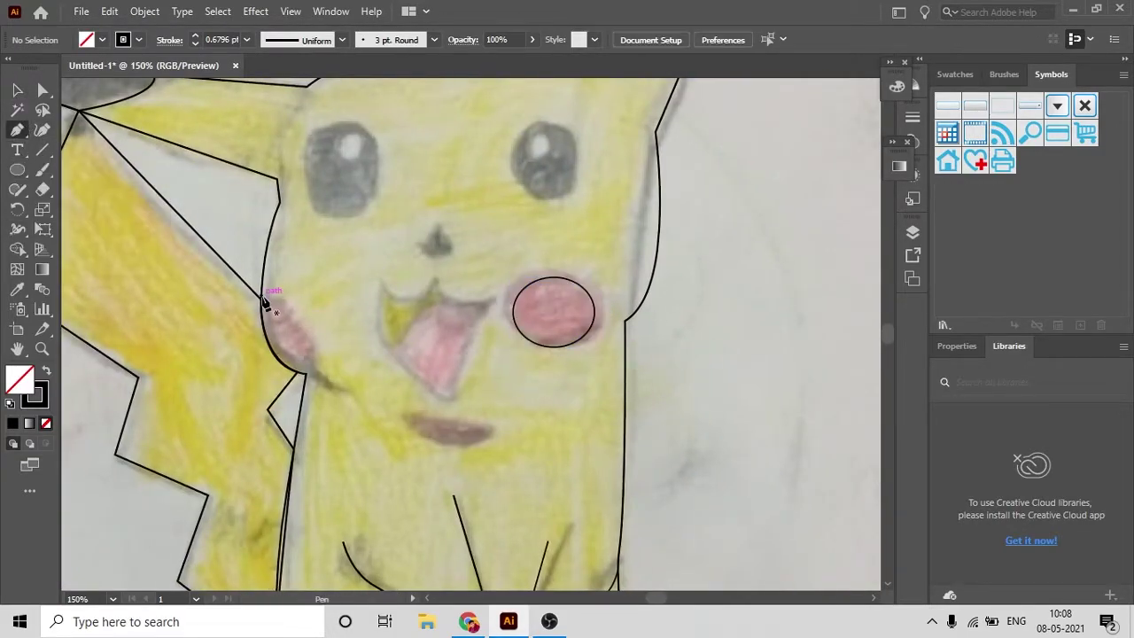
left_click_drag(273, 439, 272, 436)
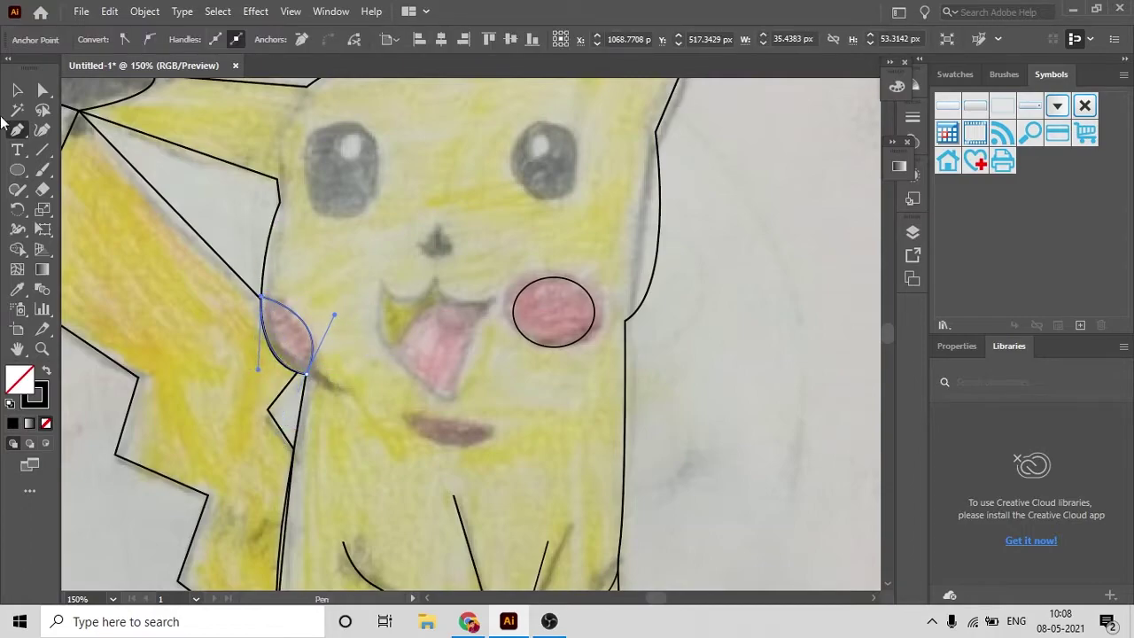
key("v")
scroll(506, 298, "up", 1)
key("p")
Trace the nose as a closed curved shape
left_click_drag(421, 252, 436, 234)
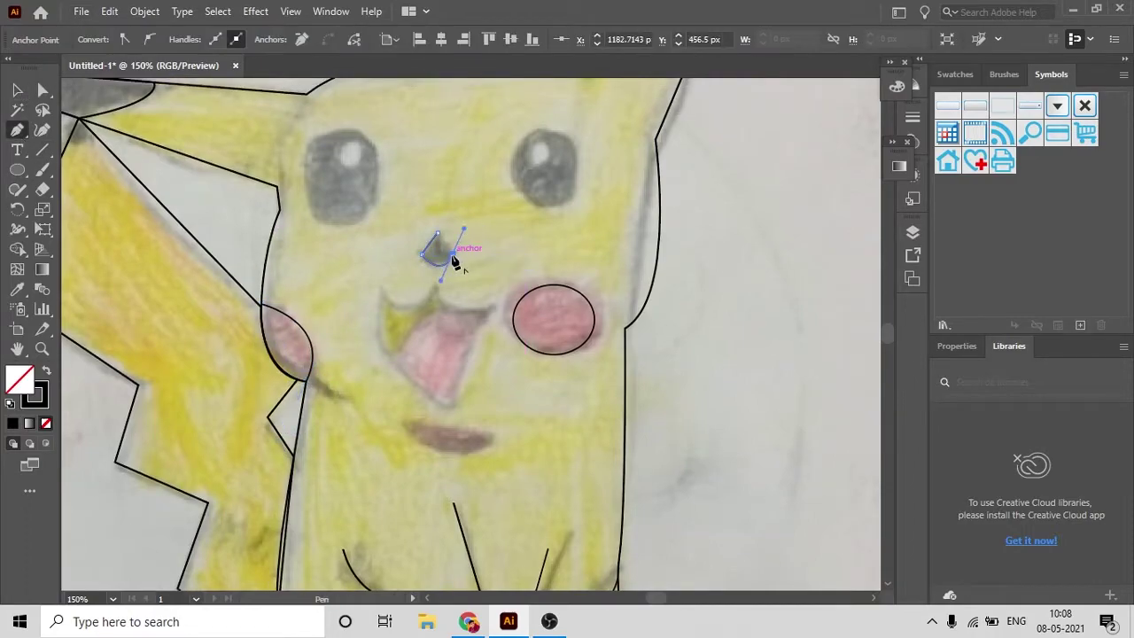
left_click(17, 89)
key("ctrl+0")
scroll(552, 245, "up", 5)
left_click(544, 245)
scroll(565, 262, "up", 1)
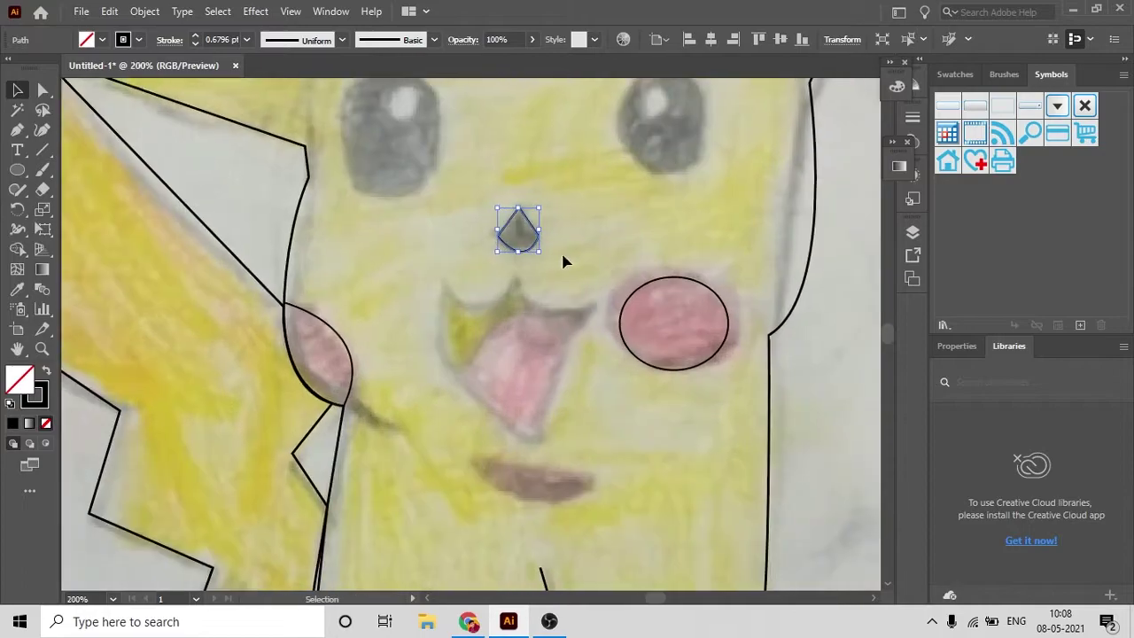
Trace the mouth outline along the lip and the tongue with its curved top
left_click(443, 279)
left_click_drag(516, 281, 555, 225)
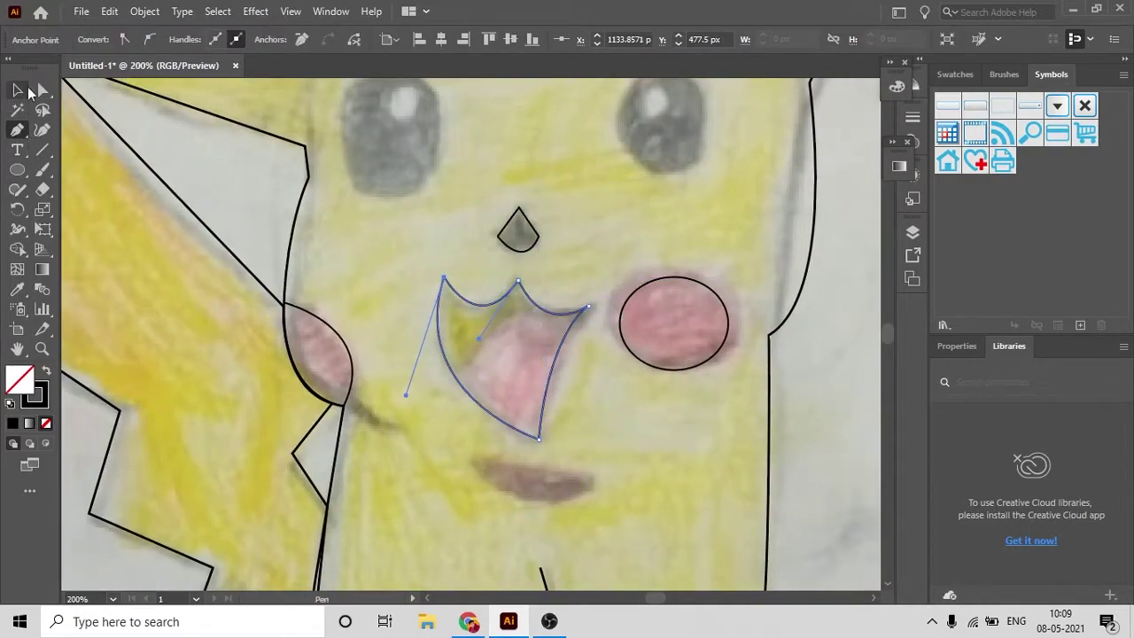
left_click(20, 90)
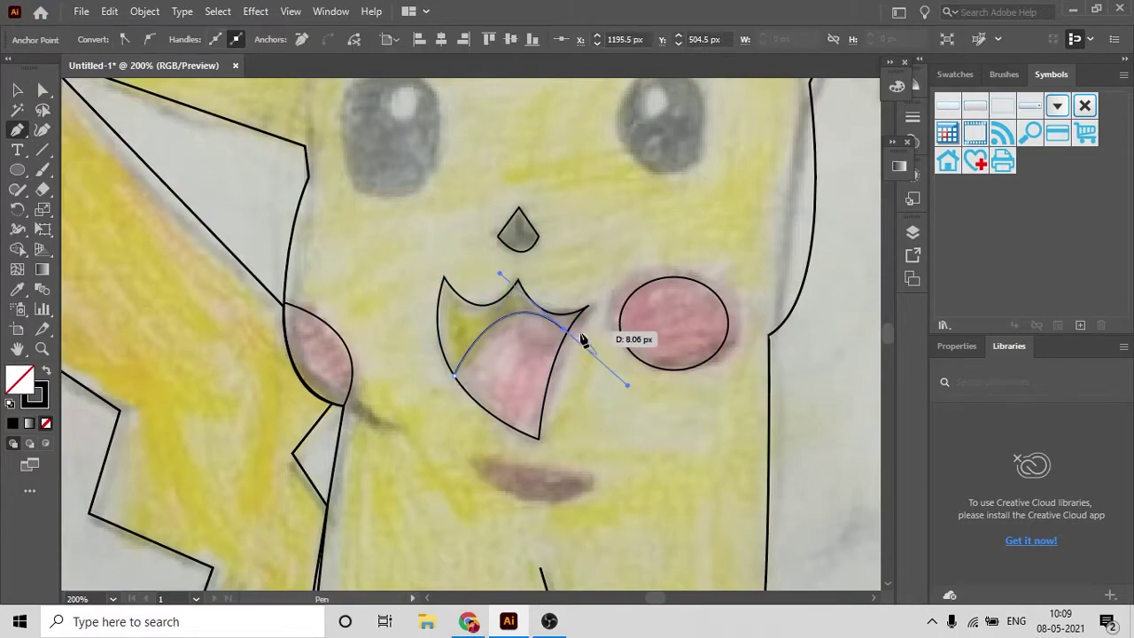
left_click_drag(627, 388, 638, 384)
left_click(568, 329)
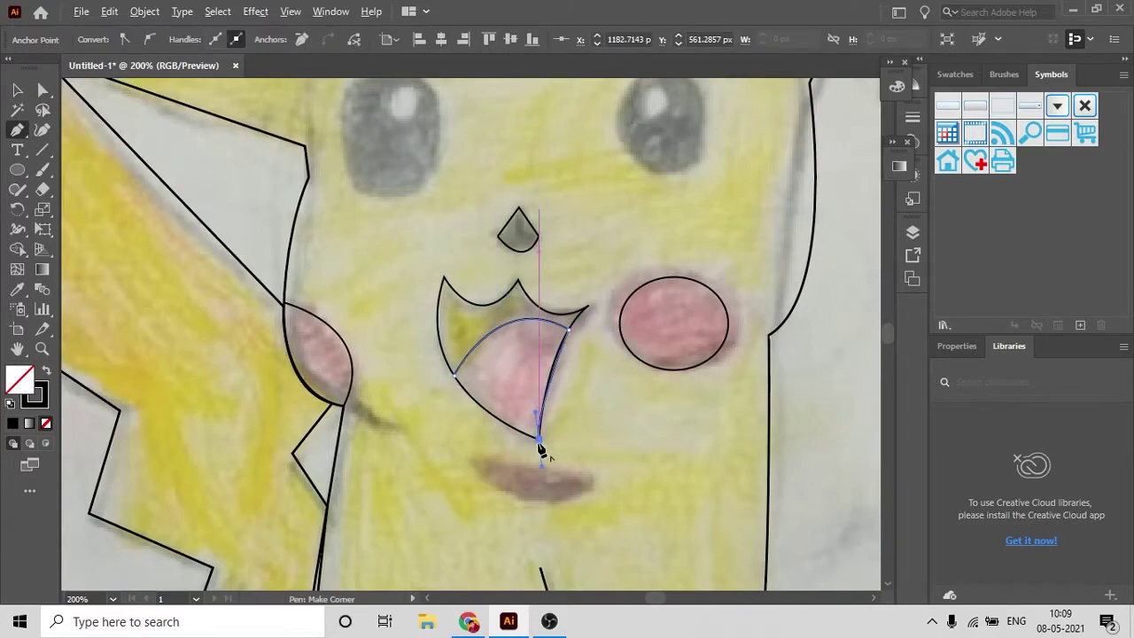
scroll(455, 379, "up", 1)
key("v")
key("ctrl+0")
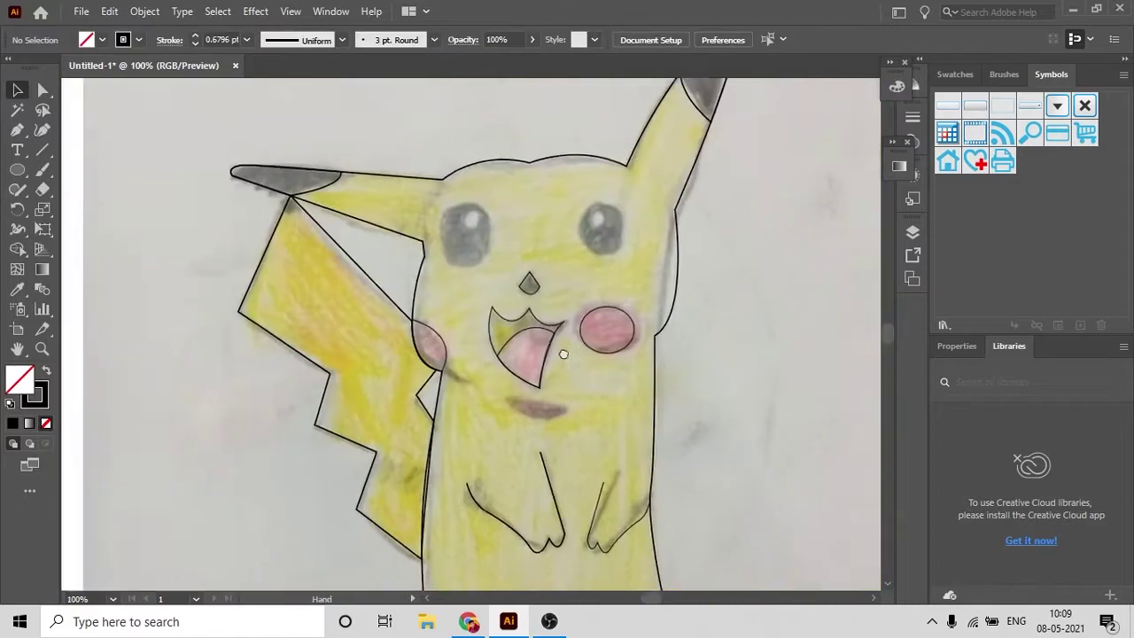
Draw ellipses over the lower mouth and left eye, then copy the eye ellipse onto the right eye
scroll(538, 367, "up", 3)
left_click(481, 319)
scroll(637, 294, "up", 1)
left_click(638, 293)
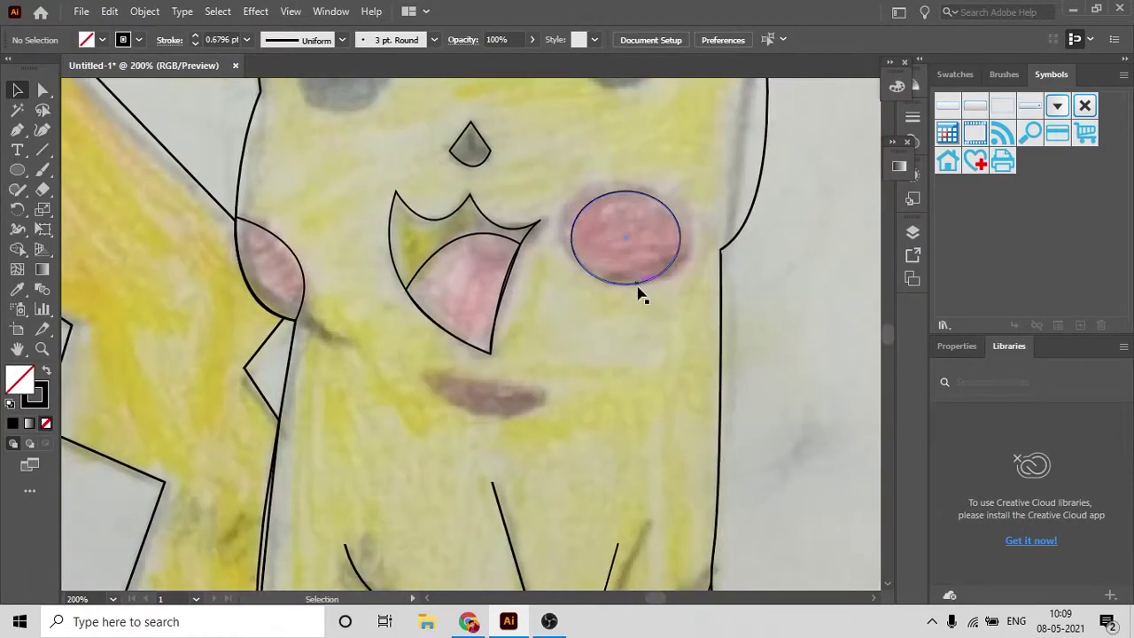
left_click_drag(628, 240, 509, 447)
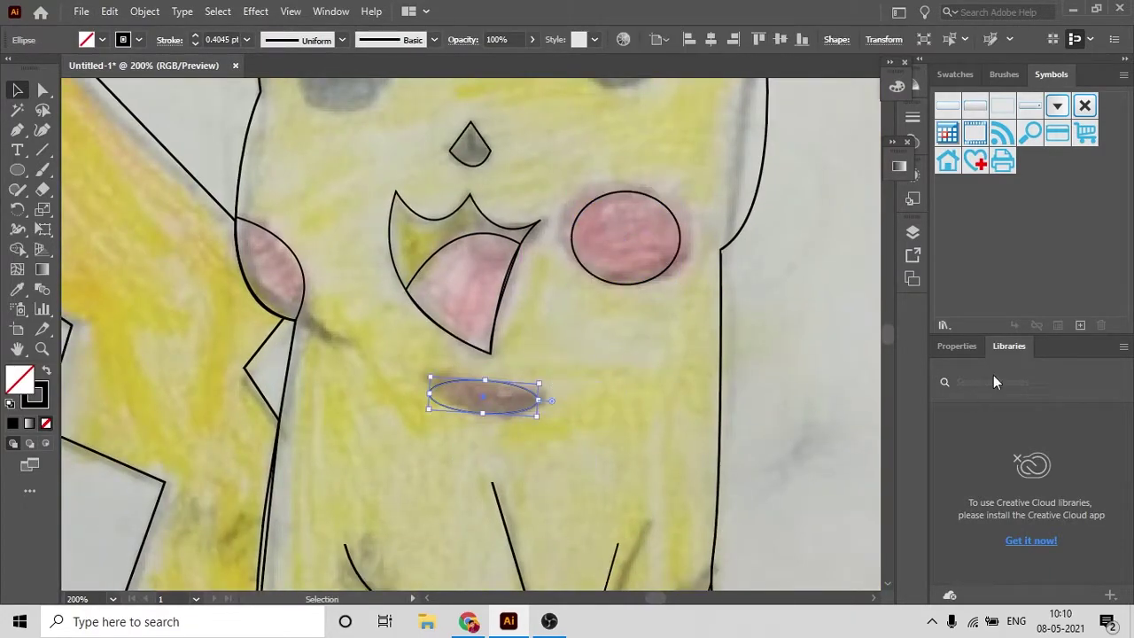
scroll(603, 356, "down", 1)
left_click_drag(342, 192, 399, 257)
key("v")
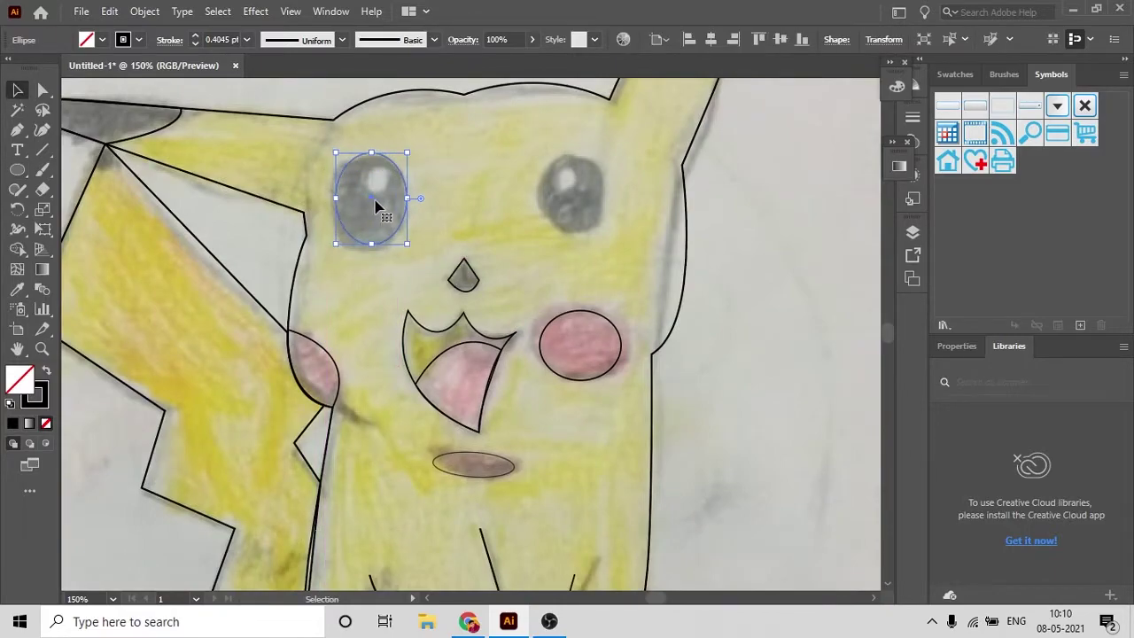
left_click_drag(568, 203, 568, 203)
scroll(594, 288, "down", 3)
scroll(594, 288, "up", 3)
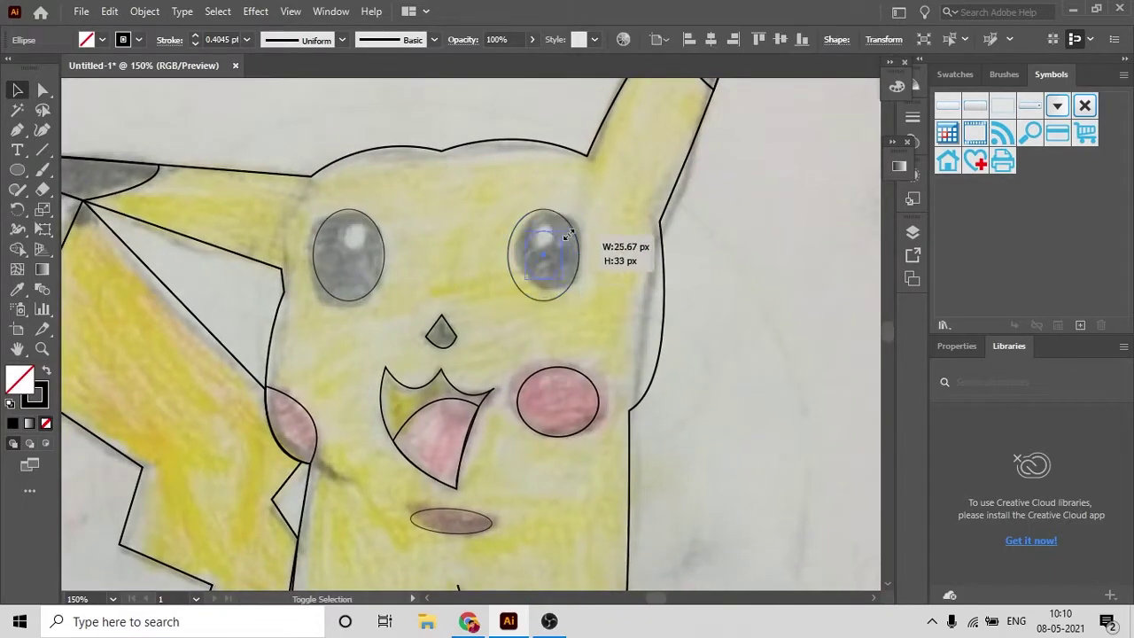
key("ctrl+0")
Save the drawing as pikachu.ai, accepting the default Illustrator Options
key("ctrl+s")
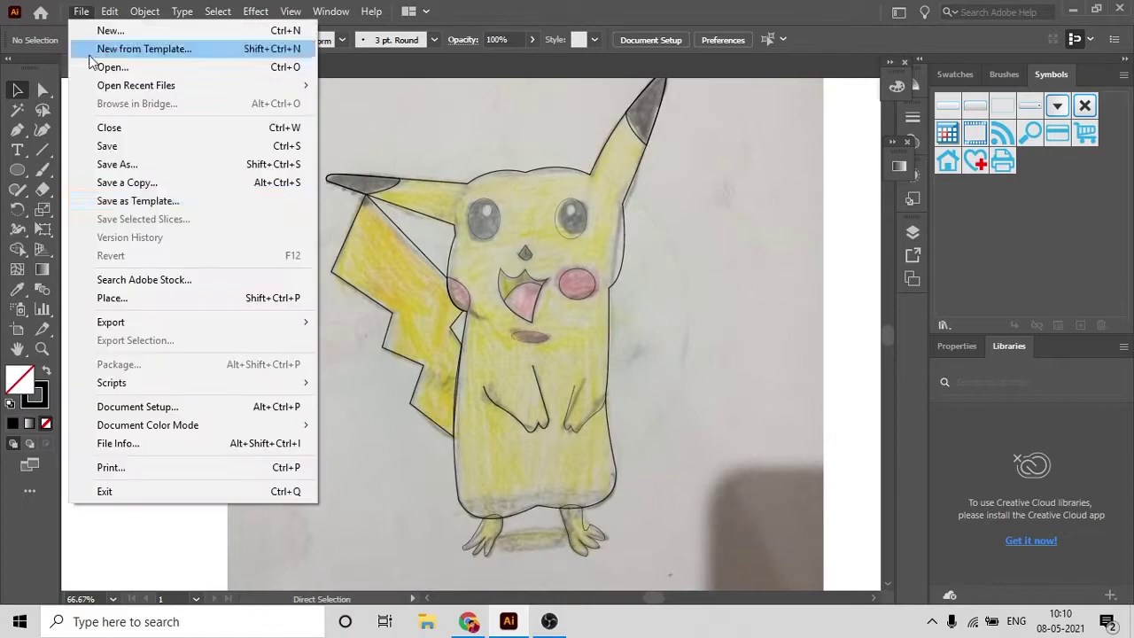
left_click(852, 541)
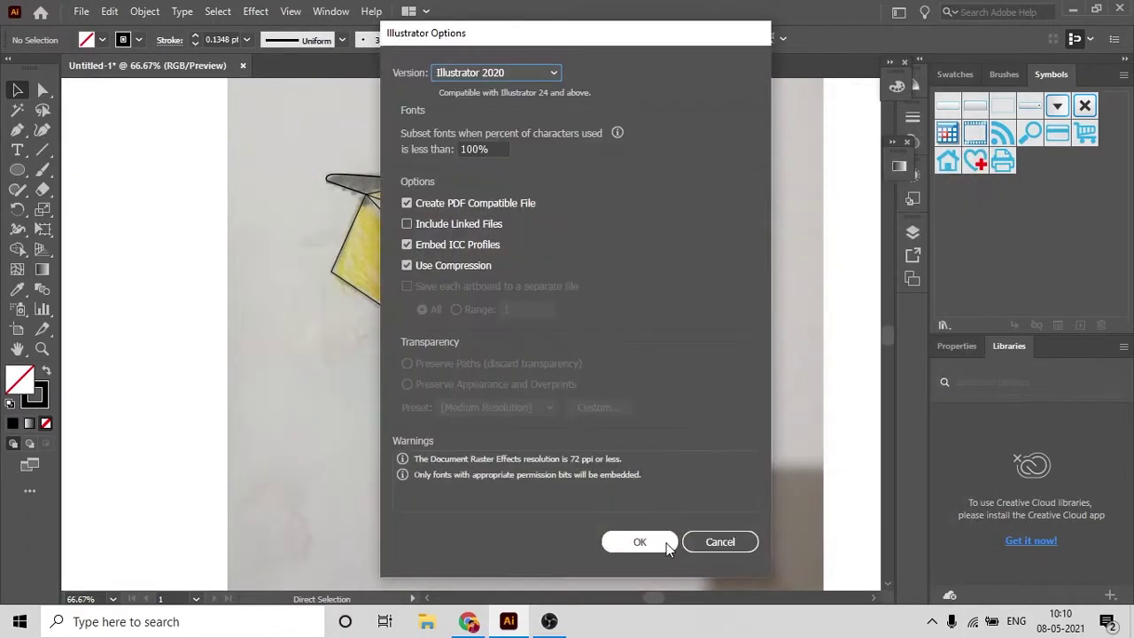
left_click(640, 539)
scroll(683, 395, "up", 1)
scroll(665, 326, "up", 2)
scroll(665, 326, "down", 2)
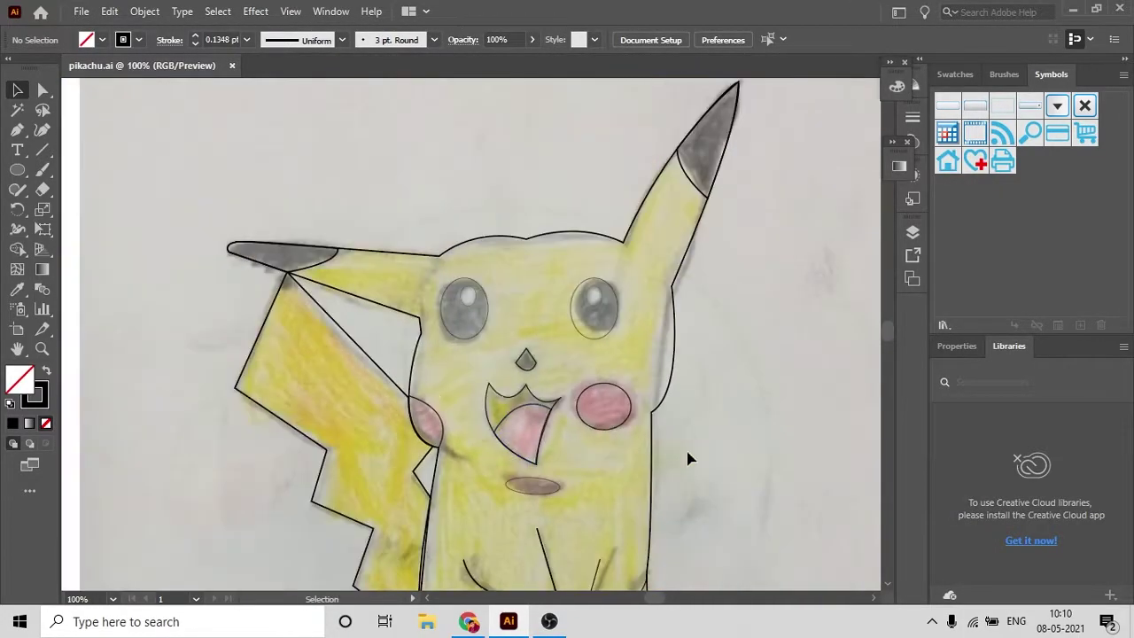
scroll(688, 458, "down", 3)
scroll(665, 524, "down", 3)
key("ctrl+0")
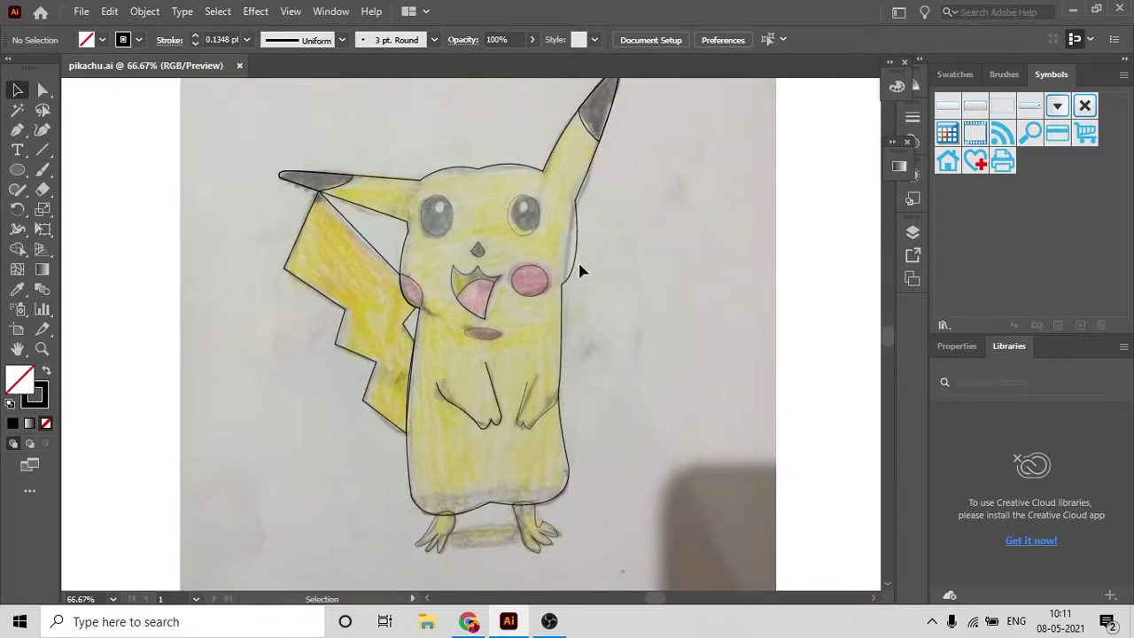
Fill Pikachu's body yellow and both eyes black
left_click(574, 270)
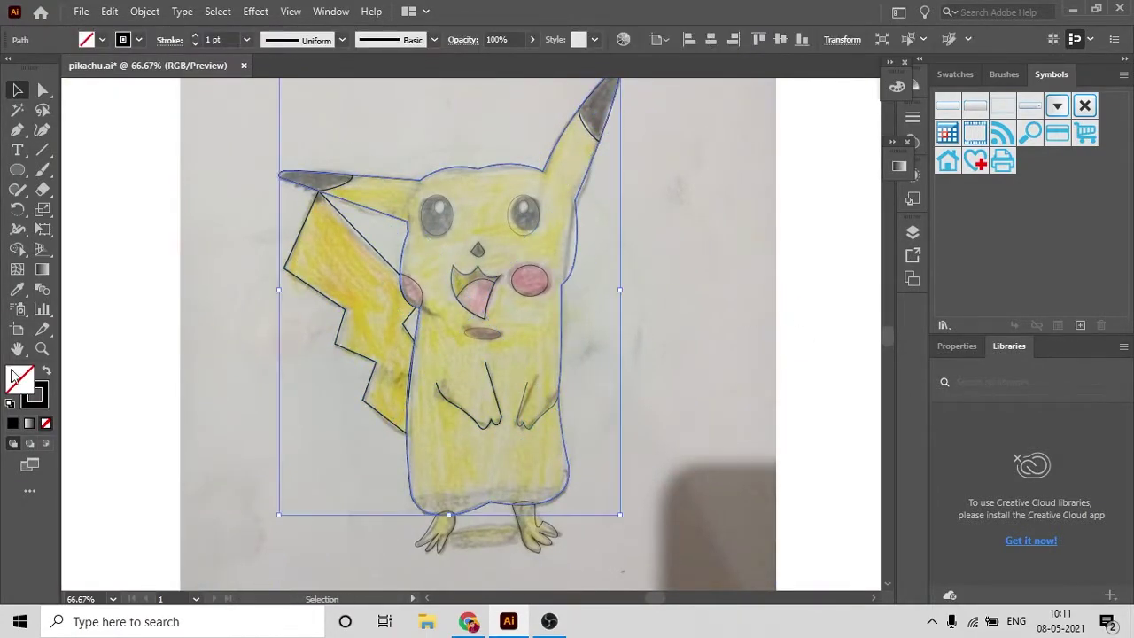
left_click_drag(892, 361, 890, 356)
left_click(1033, 184)
left_click(813, 284)
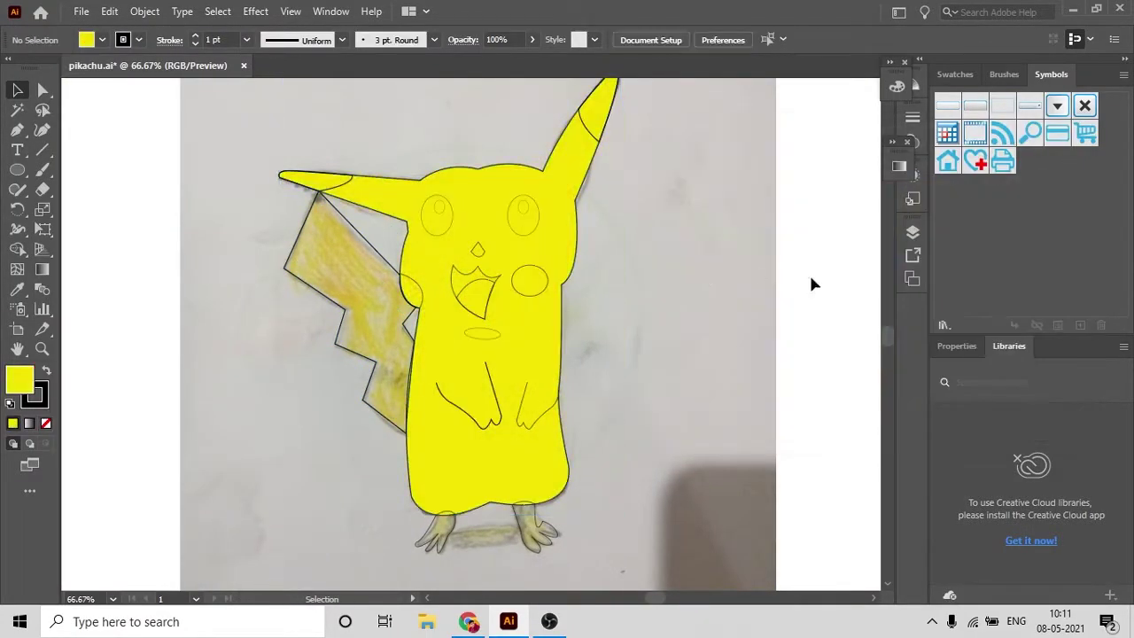
left_click(529, 222)
Give both eye highlight circles a white #ffffff fill
key("shift+x")
left_click(436, 216)
key("shift+x")
scroll(387, 224, "up", 1)
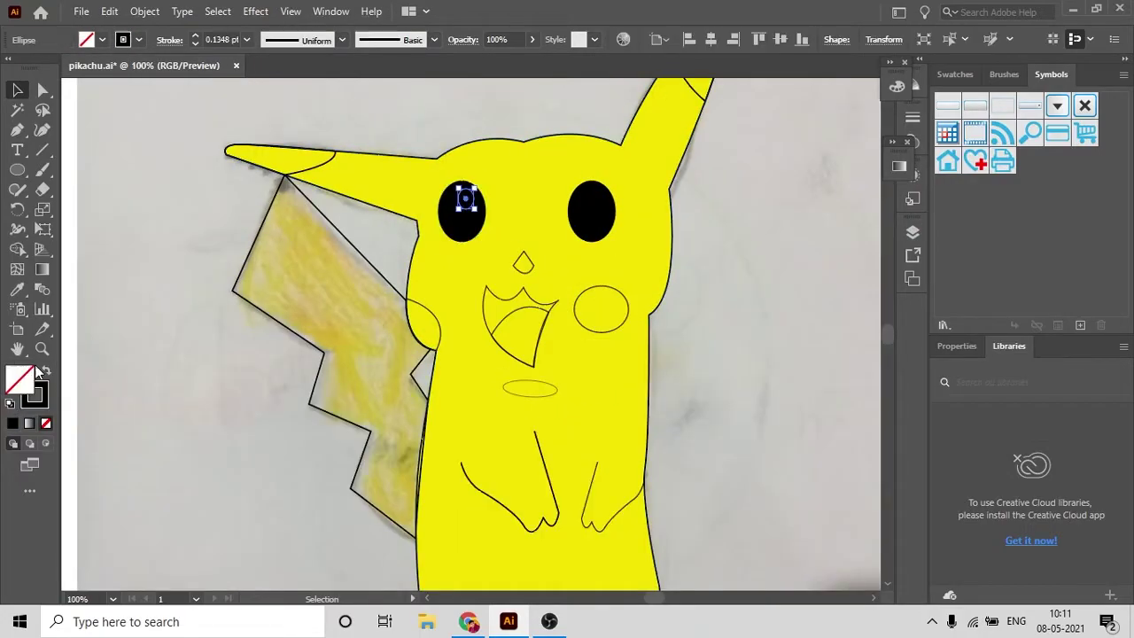
double_click(20, 379)
type("ffffff")
left_click(1033, 184)
left_click_drag(582, 190, 601, 207)
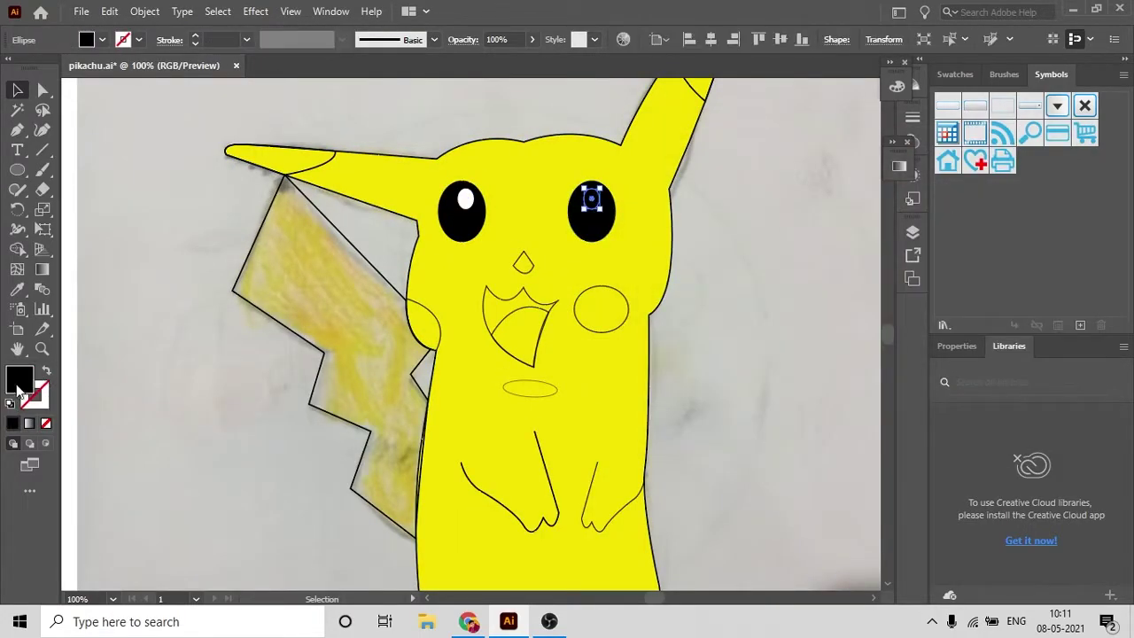
double_click(20, 379)
left_click(1033, 184)
Fill the right cheek circle red (#ff0000)
left_click(618, 299)
double_click(19, 379)
type("ff0000")
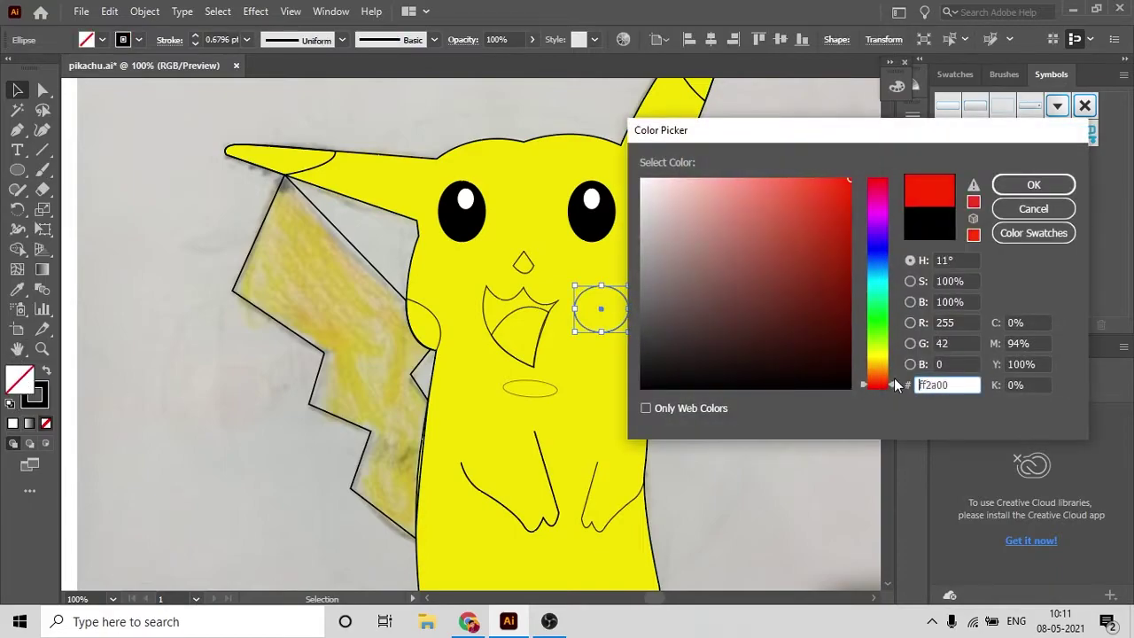
left_click(1033, 185)
left_click(458, 341)
Eyedrop the cheek red onto the lower mouth, left cheek and mouth interior
left_click(530, 388)
key("i")
left_click(600, 303)
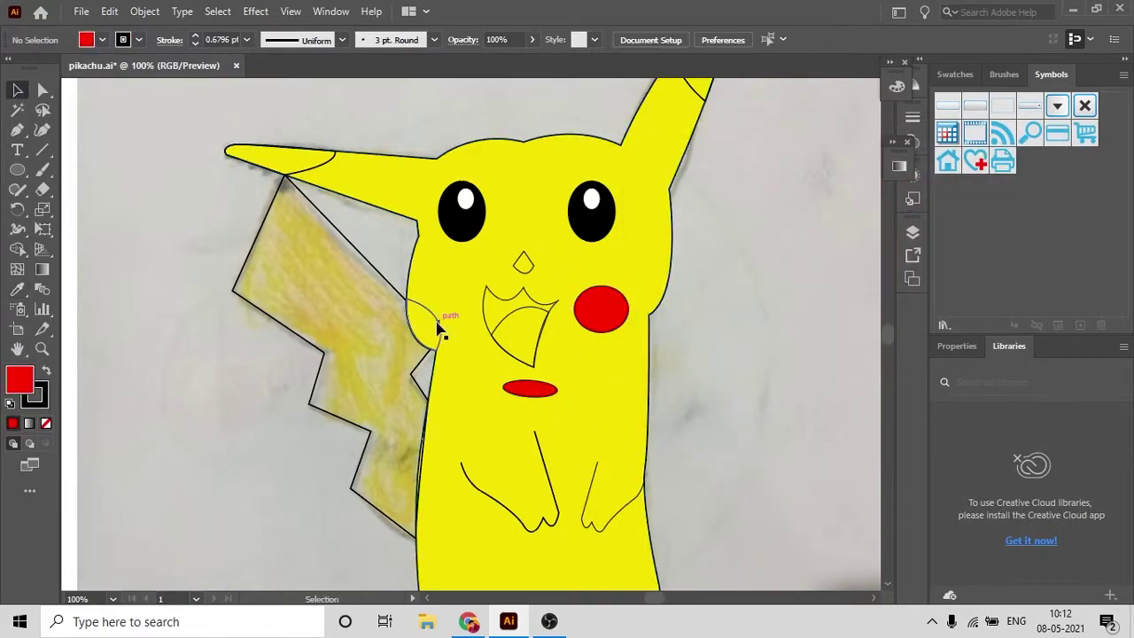
left_click(424, 326, "alt")
left_click(539, 337)
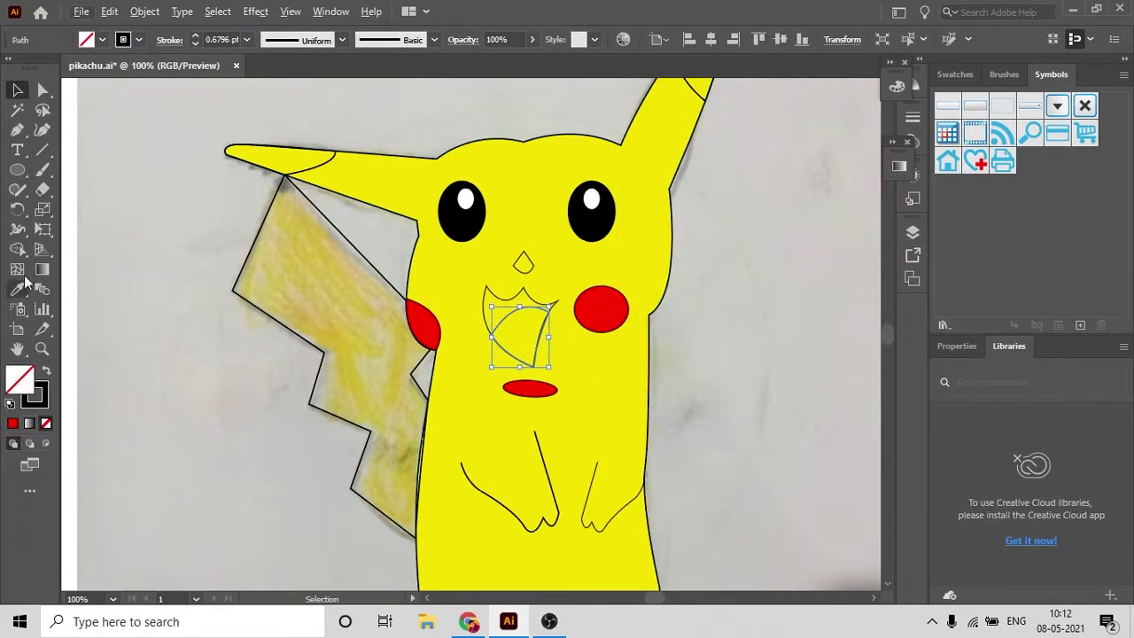
left_click(253, 109)
Fill the mouth outline shape light pink (#f7d9d9)
left_click(499, 304)
double_click(20, 379)
type("f7d9d9")
key("Return")
double_click(19, 379)
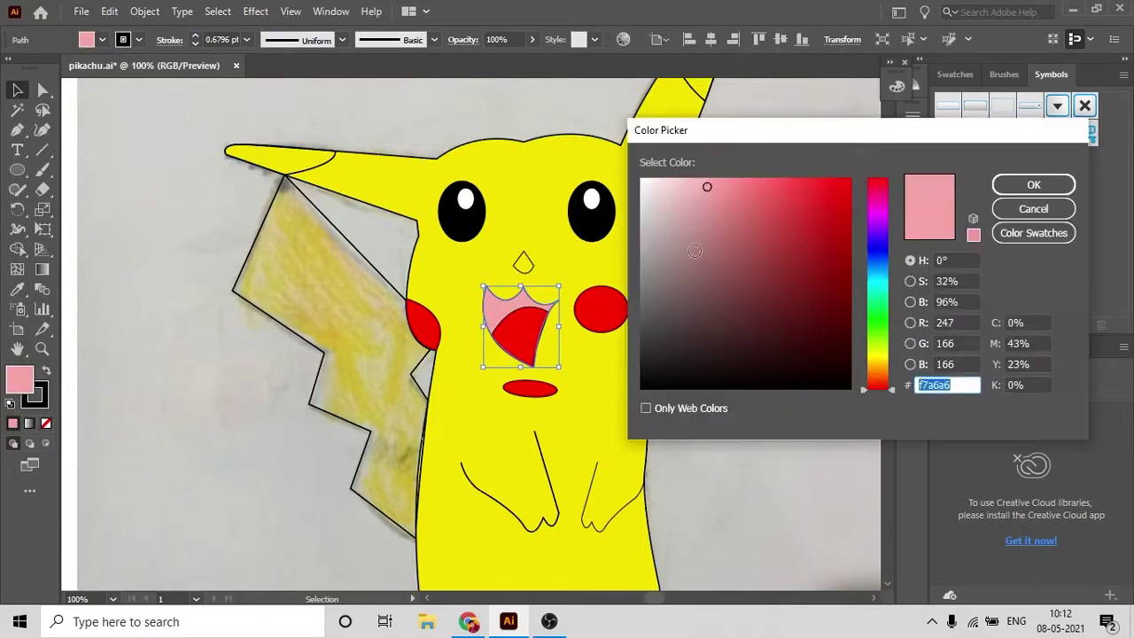
key("Return")
double_click(20, 379)
key("Return")
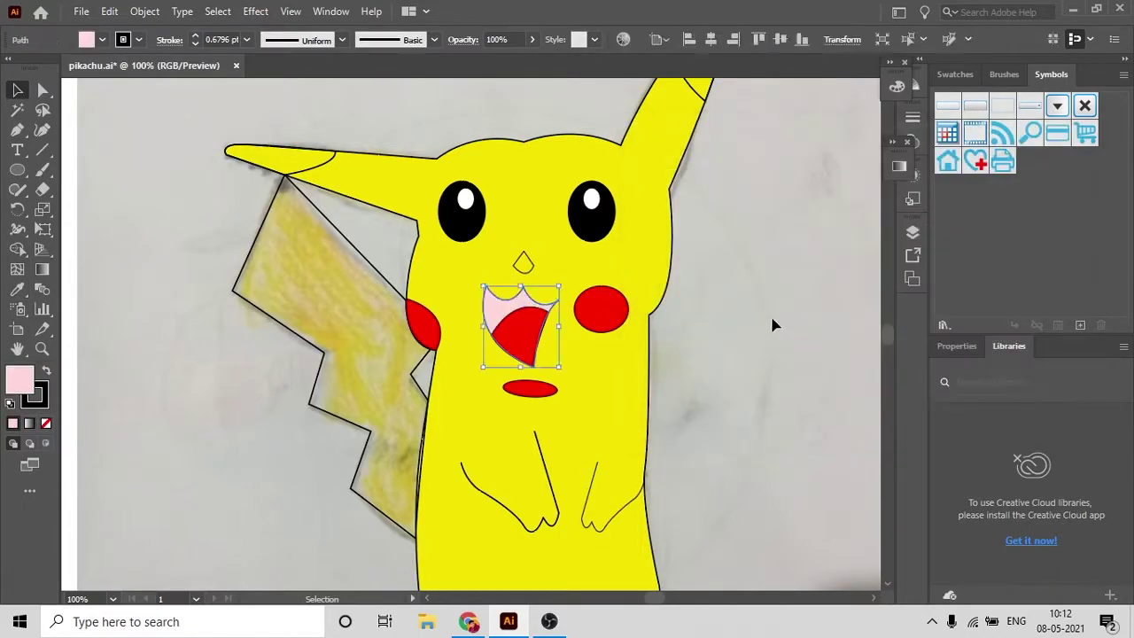
Recolour the inner mouth shape to pink #ff6969
key("ctrl+minus")
key("ctrl+minus")
key("ctrl+minus")
scroll(790, 332, "up", 3)
left_click(824, 439)
key("ctrl+shift+a")
key("ctrl+plus")
key("ctrl+plus")
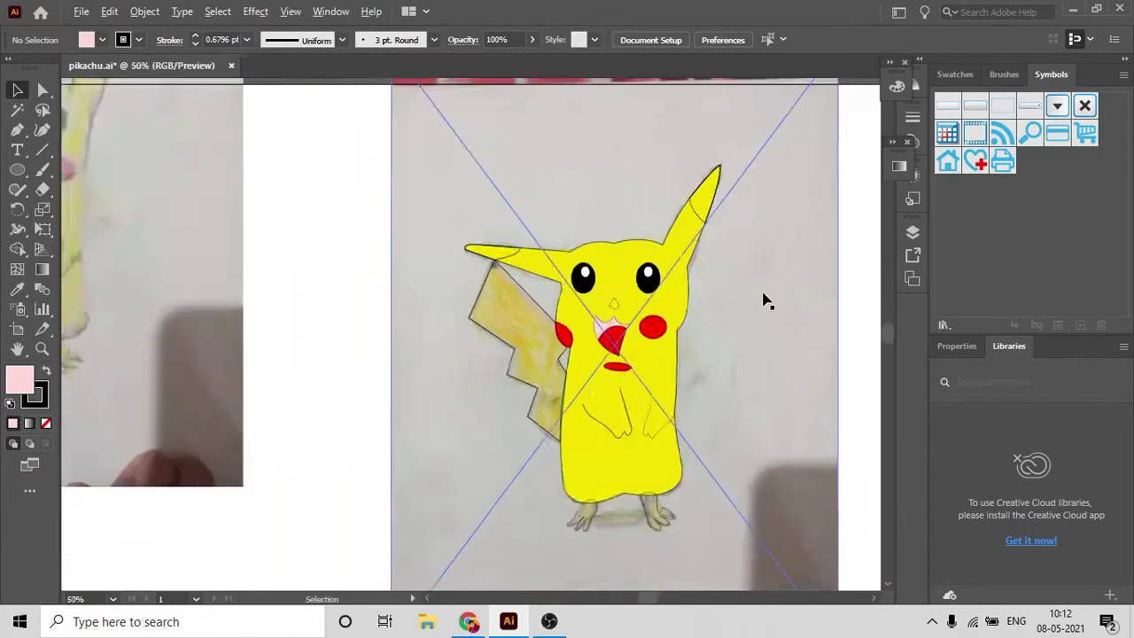
key("ctrl+plus")
left_click(530, 328)
double_click(19, 379)
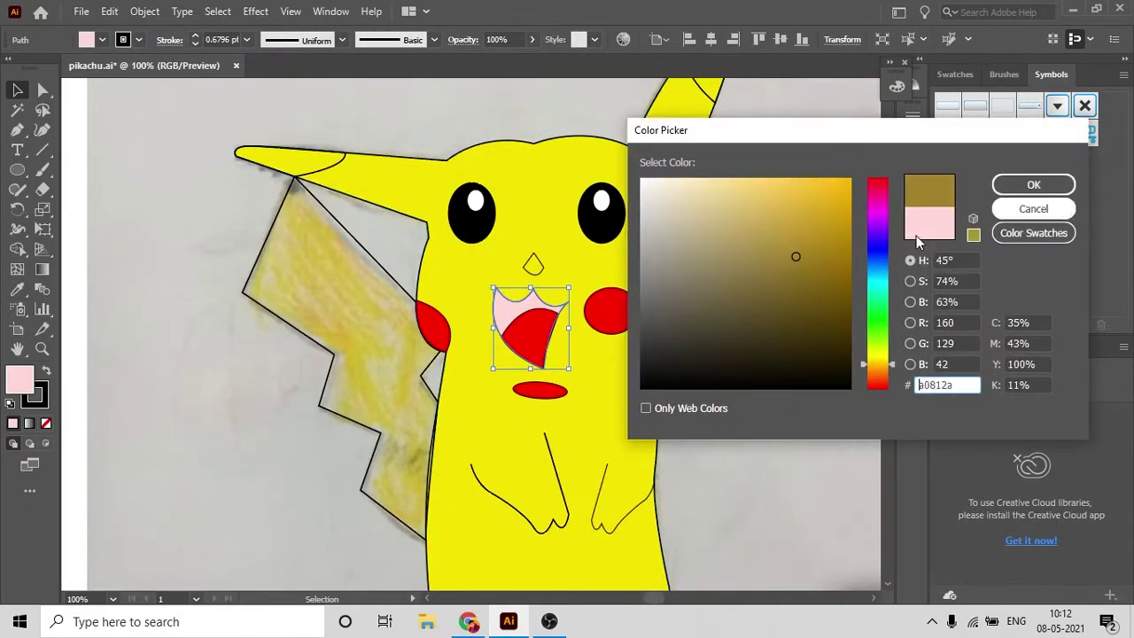
type("ff6969")
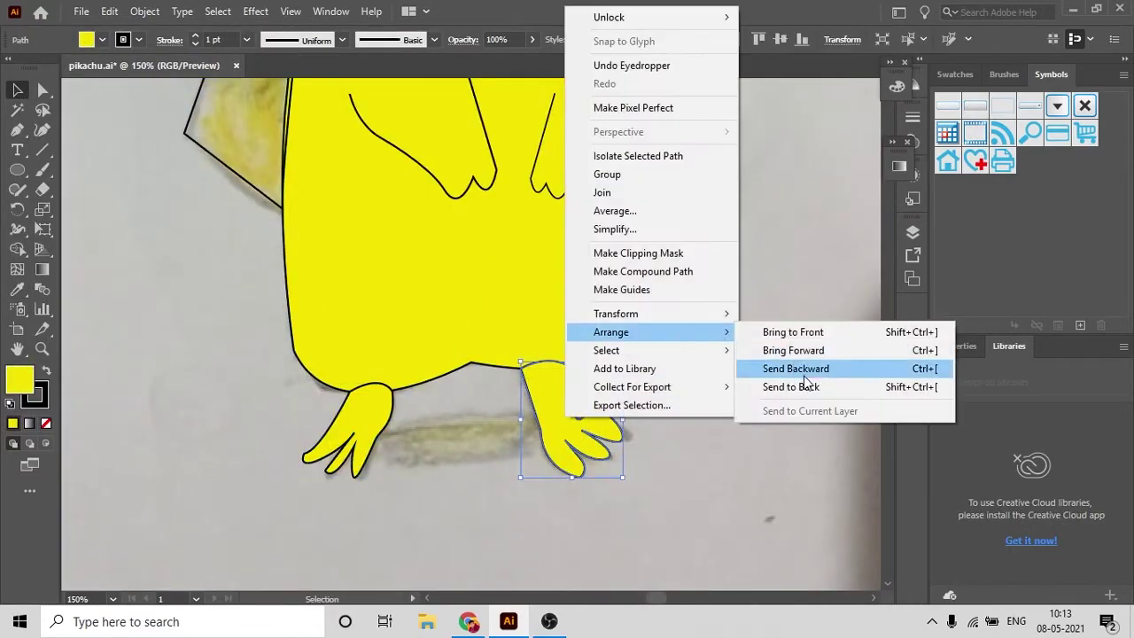
Send both feet behind the body via Arrange and the layer list
right_click(558, 425)
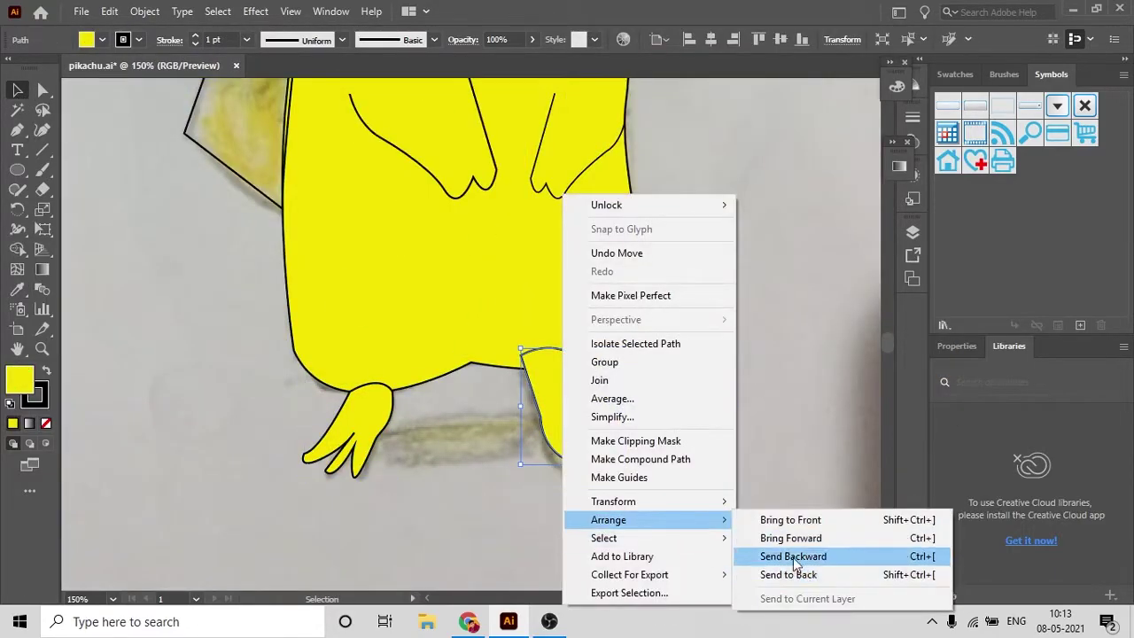
left_click(797, 555)
right_click(558, 425)
key("Escape")
left_click(913, 232)
left_click(723, 246)
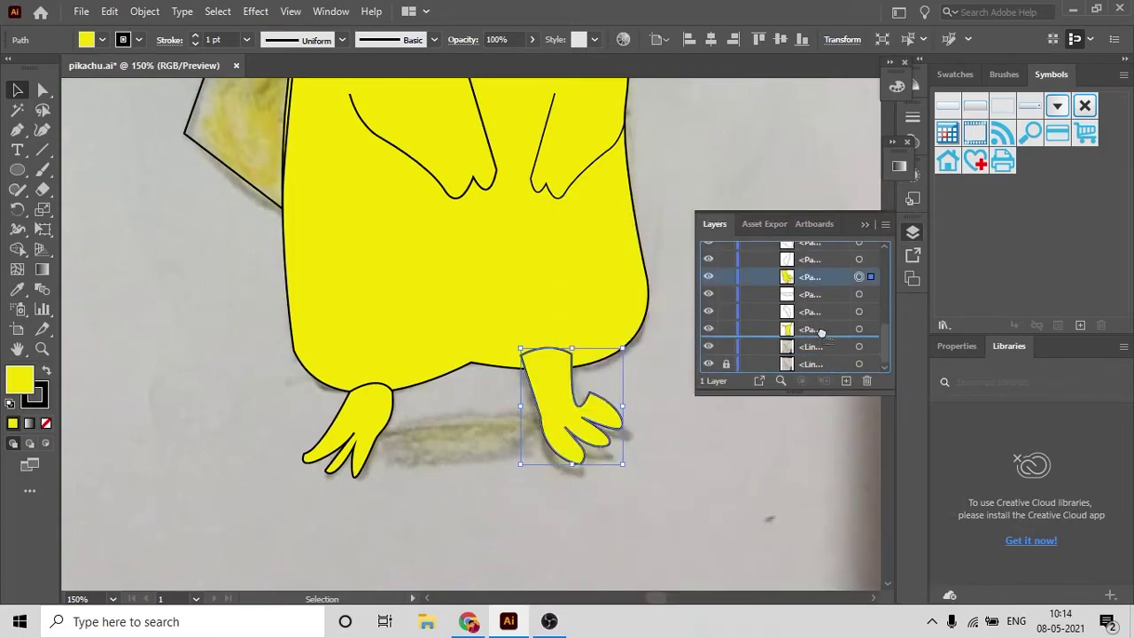
left_click(858, 276)
left_click_drag(829, 337, 829, 381)
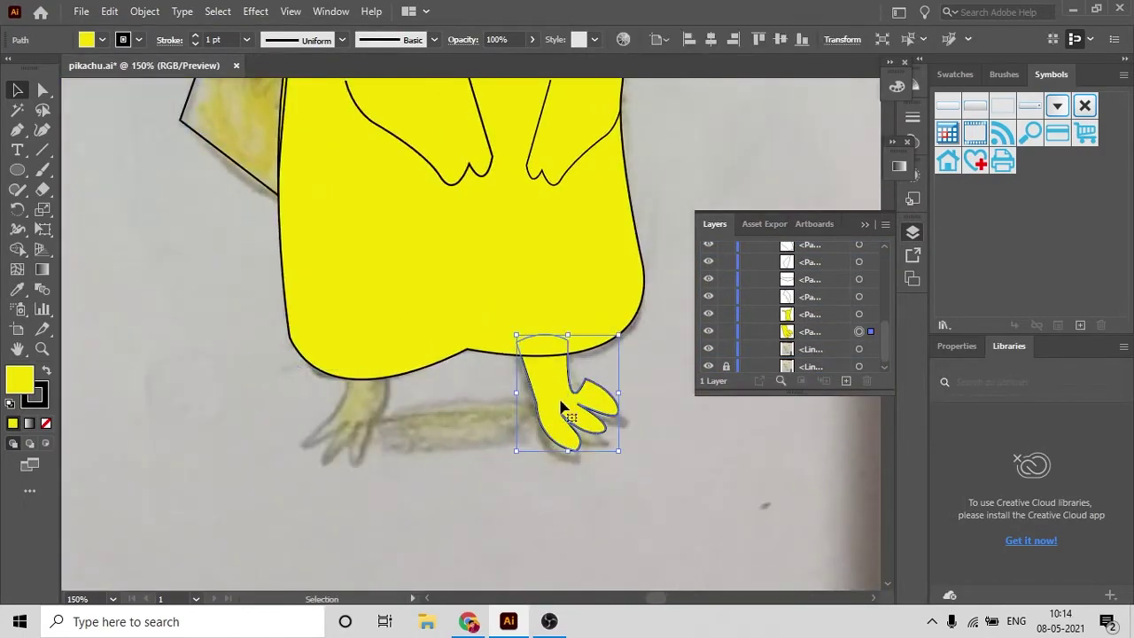
right_click(357, 434)
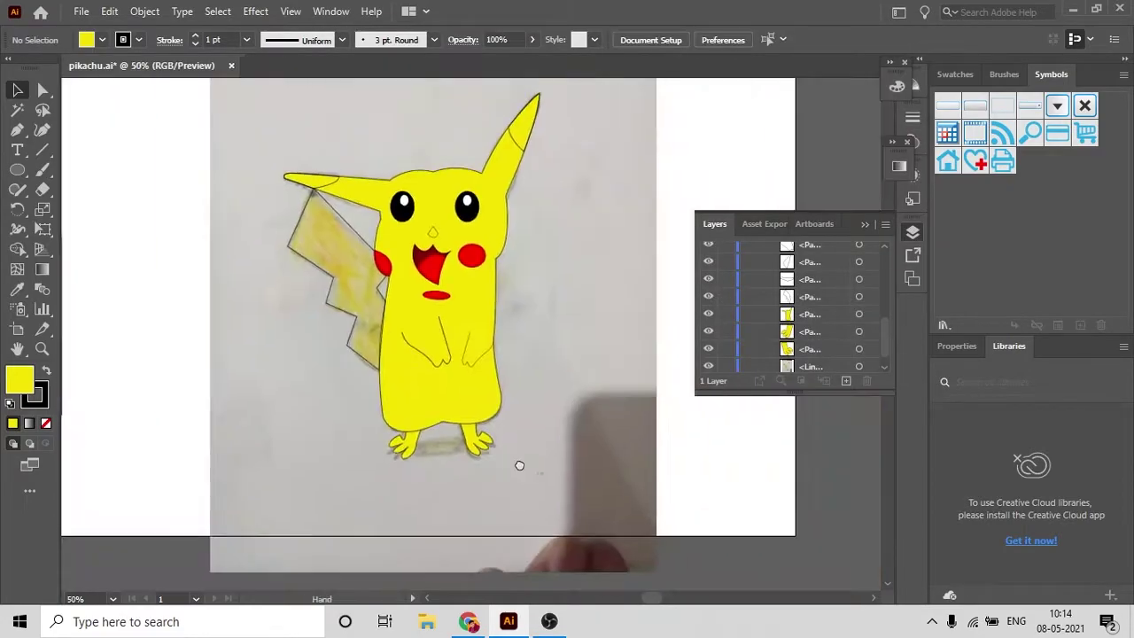
key("ctrl+plus")
Eyedrop the body's yellow onto the tail
left_click(487, 328)
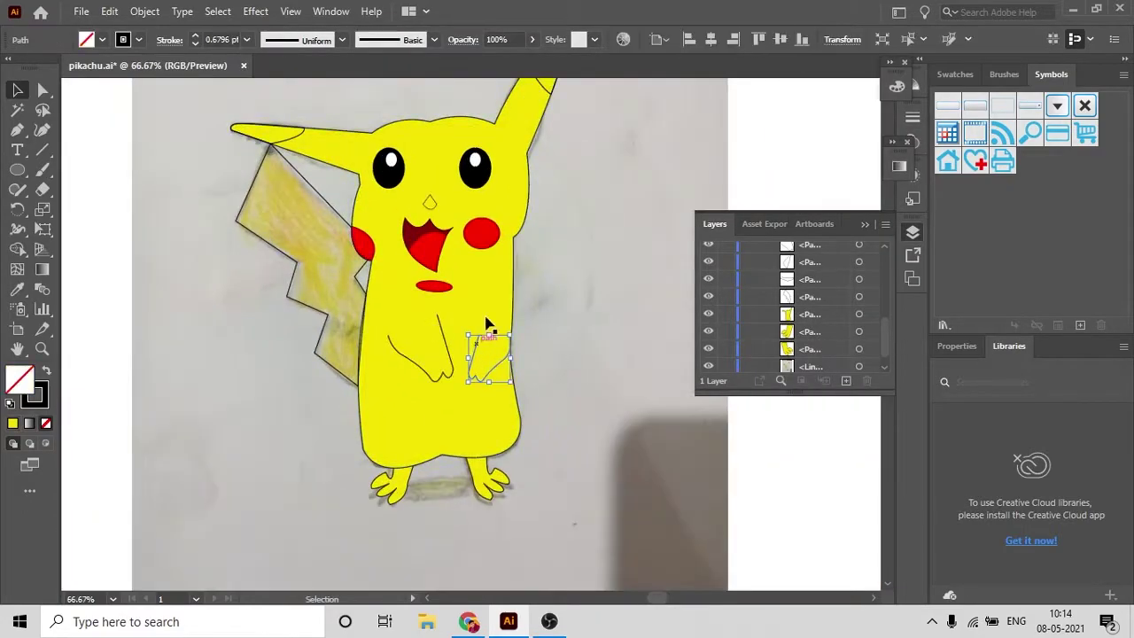
left_click(333, 226)
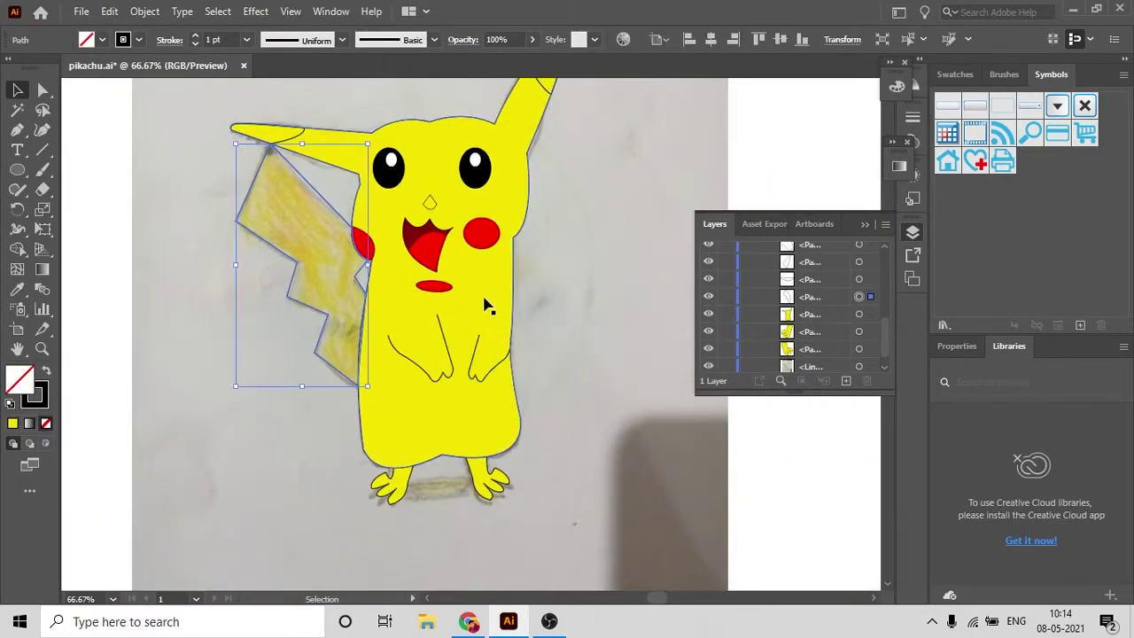
key("i")
left_click(483, 303)
Colour the ear tips black
left_click_drag(596, 237, 601, 245)
scroll(552, 253, "up", 3)
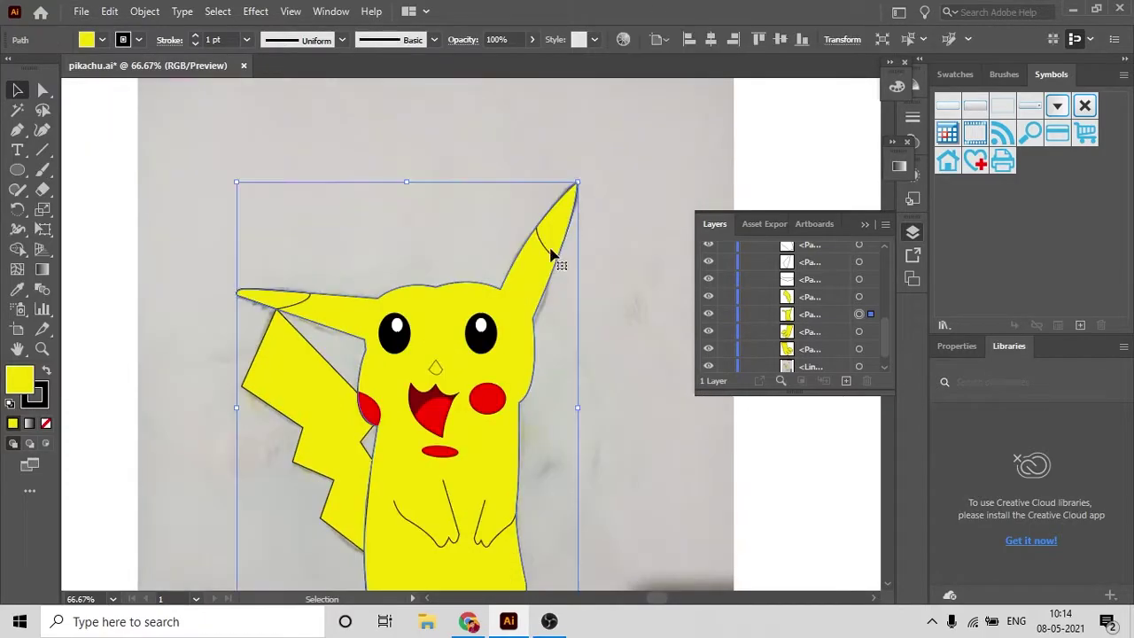
left_click(546, 252)
left_click(484, 335)
left_click(293, 301, "alt")
key("v")
key("ctrl+shift+a")
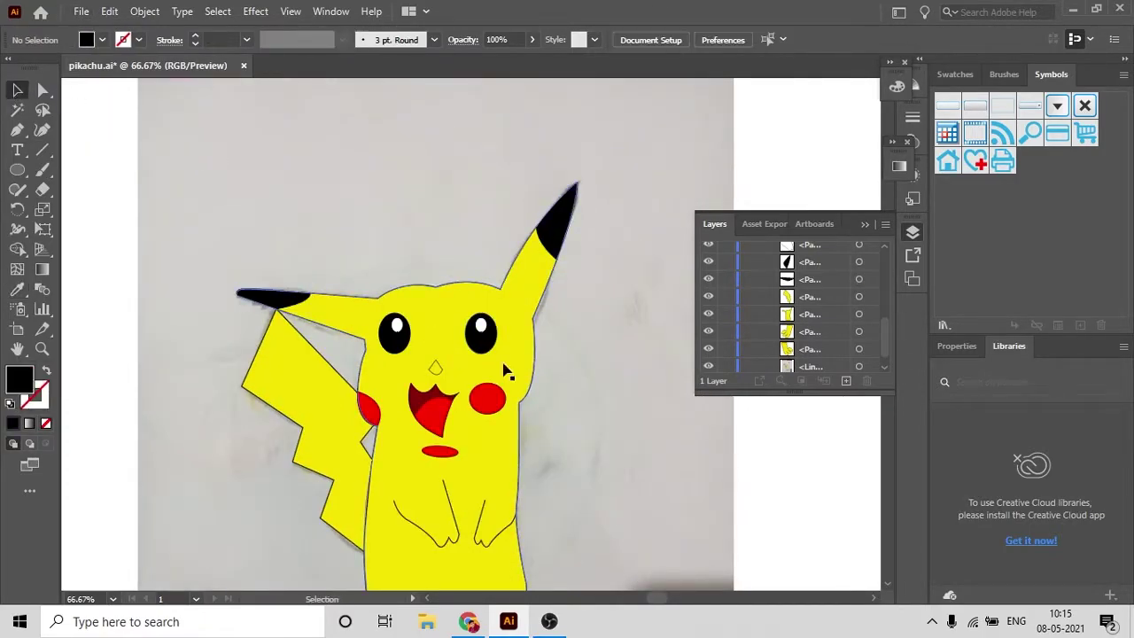
key("ctrl+minus")
key("ctrl+minus")
key("ctrl+minus")
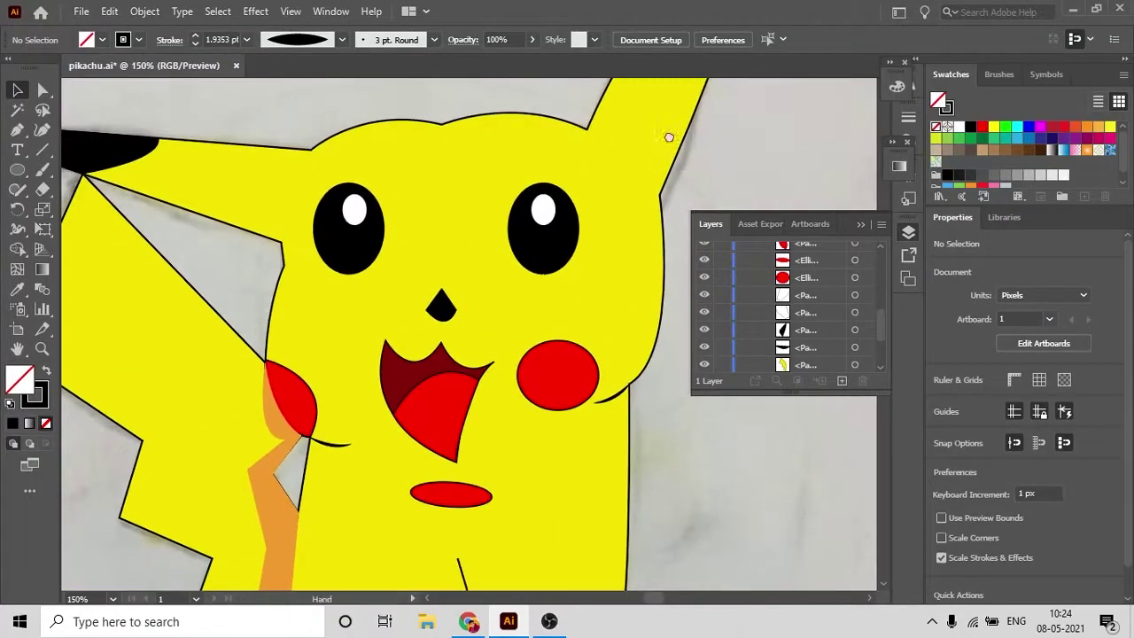
Start a Pen-tool shading path curving along the top of the head
key("p")
left_click(311, 149)
left_click_drag(440, 122, 517, 142)
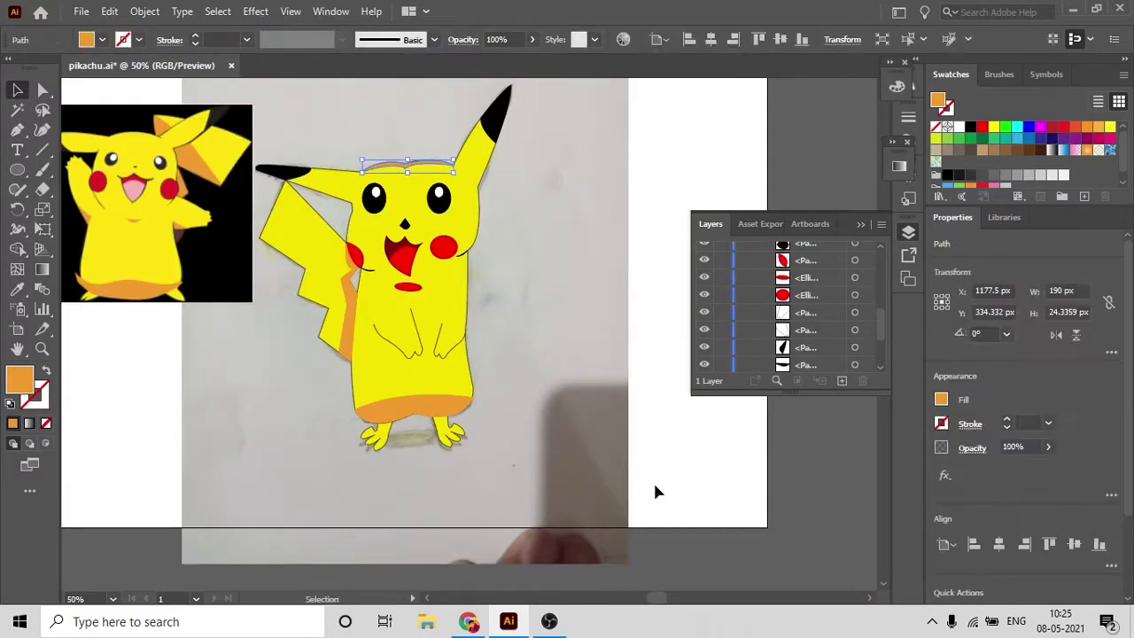
Raise an anchor on the head shading so it follows the head's top edge
left_click(656, 492)
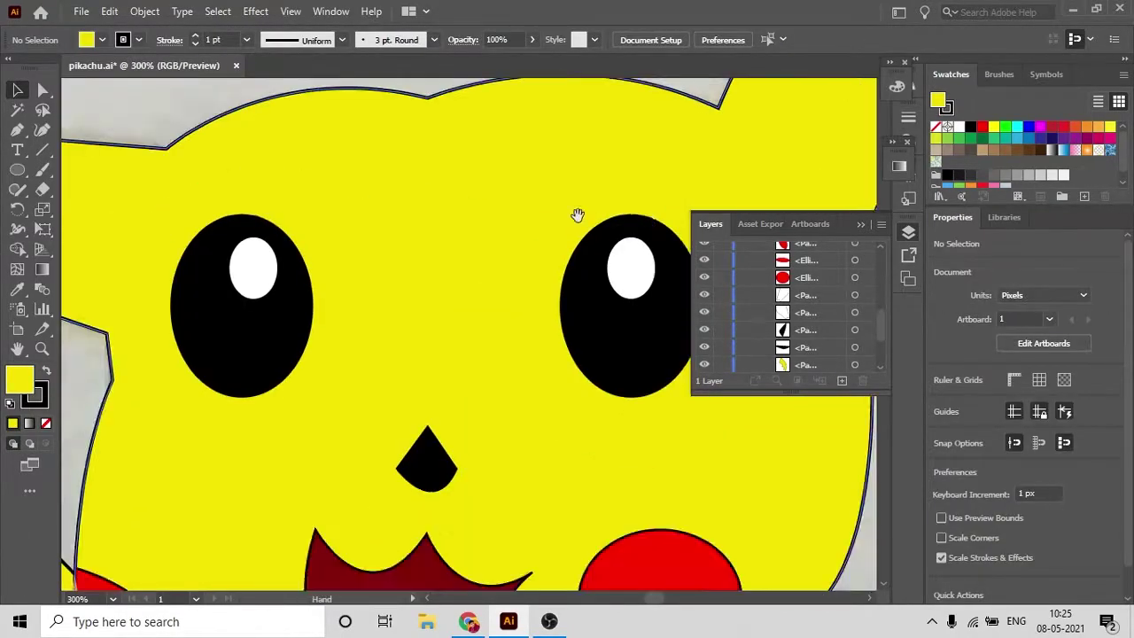
left_click(422, 171)
key("a")
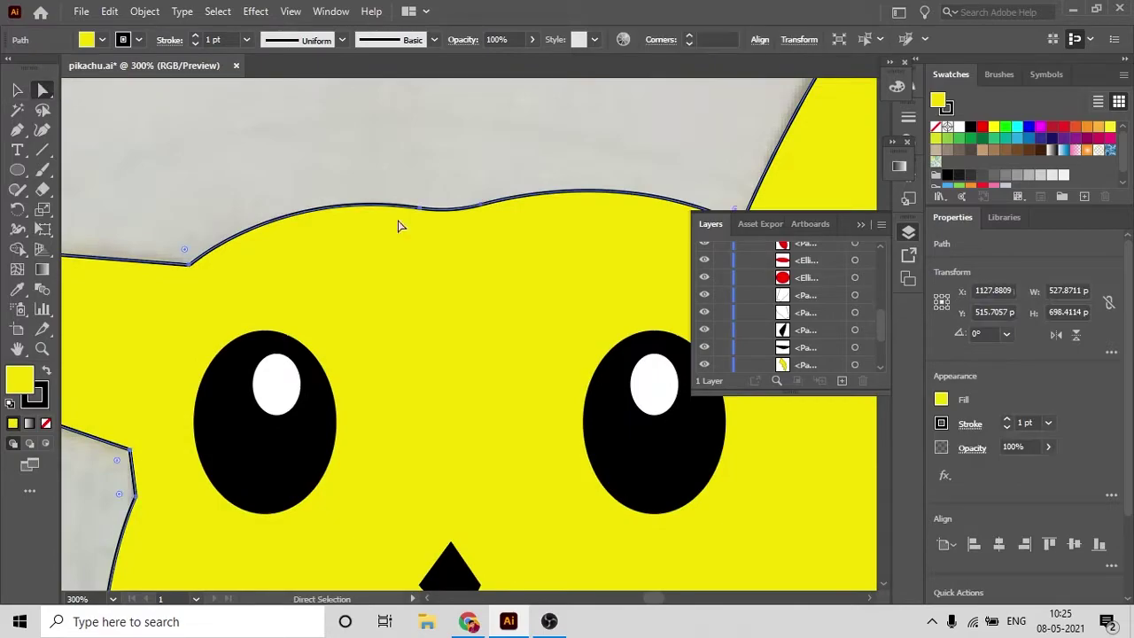
left_click_drag(479, 206, 481, 191)
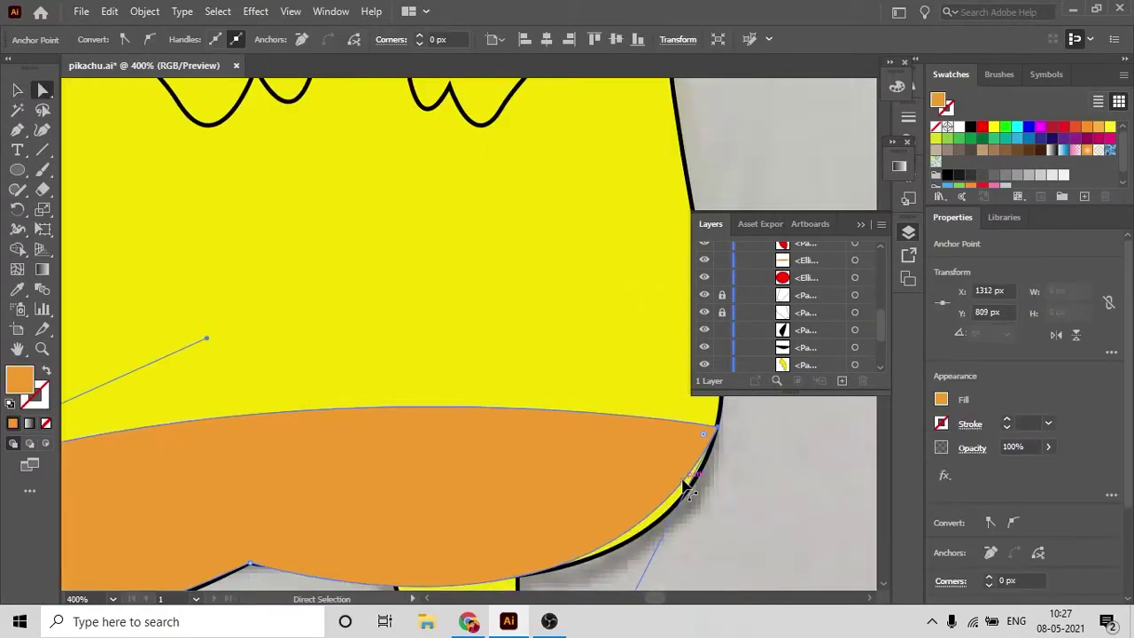
Adjust the belly shading's left and right anchors to fit the body outline
key("ctrl+minus")
scroll(715, 552, "left", 5)
left_click(246, 336)
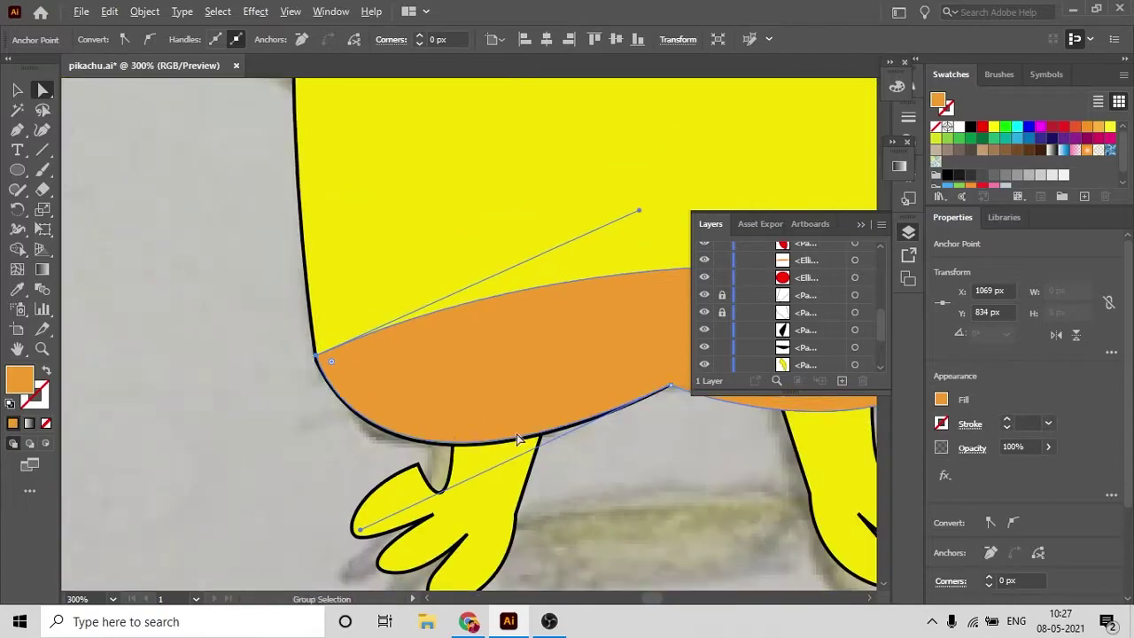
key("ctrl+plus")
scroll(505, 432, "right", 6)
left_click(593, 349)
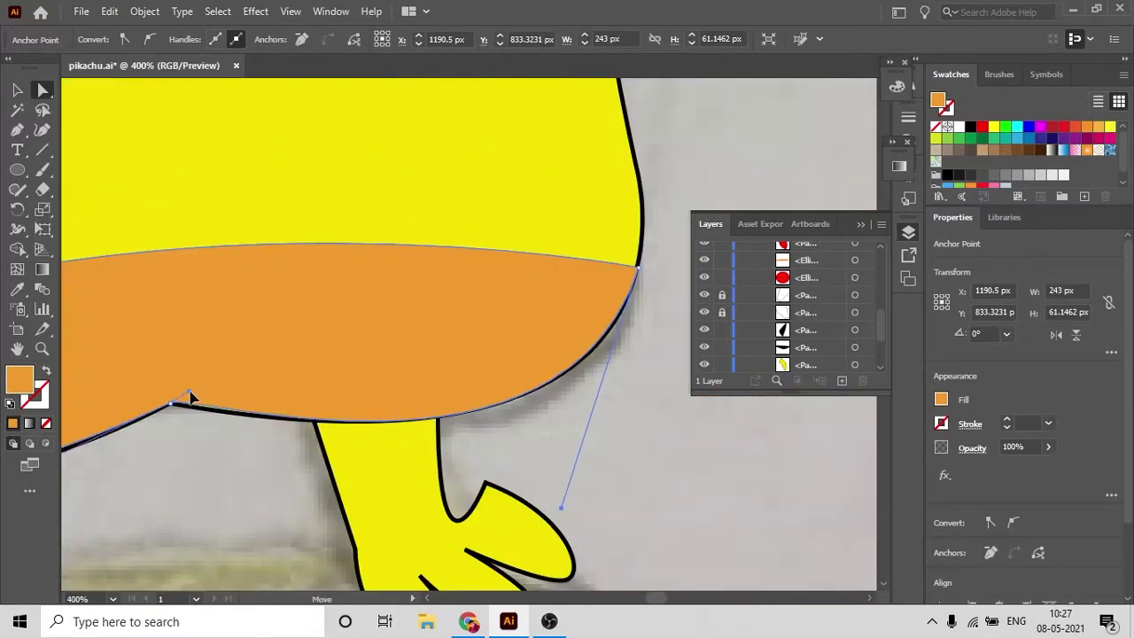
key("v")
key("ctrl+0")
scroll(638, 296, "up", 3)
Copy the small arm stroke lower, mirror it vertically and resize it
left_click_drag(337, 319, 328, 354)
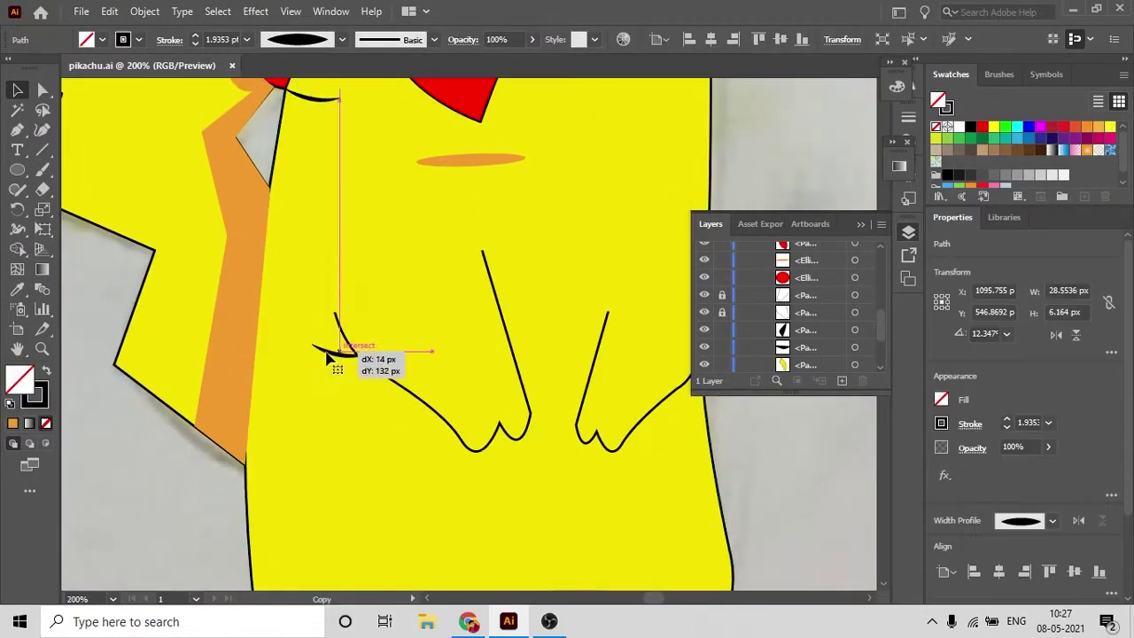
right_click(337, 341)
left_click(554, 416)
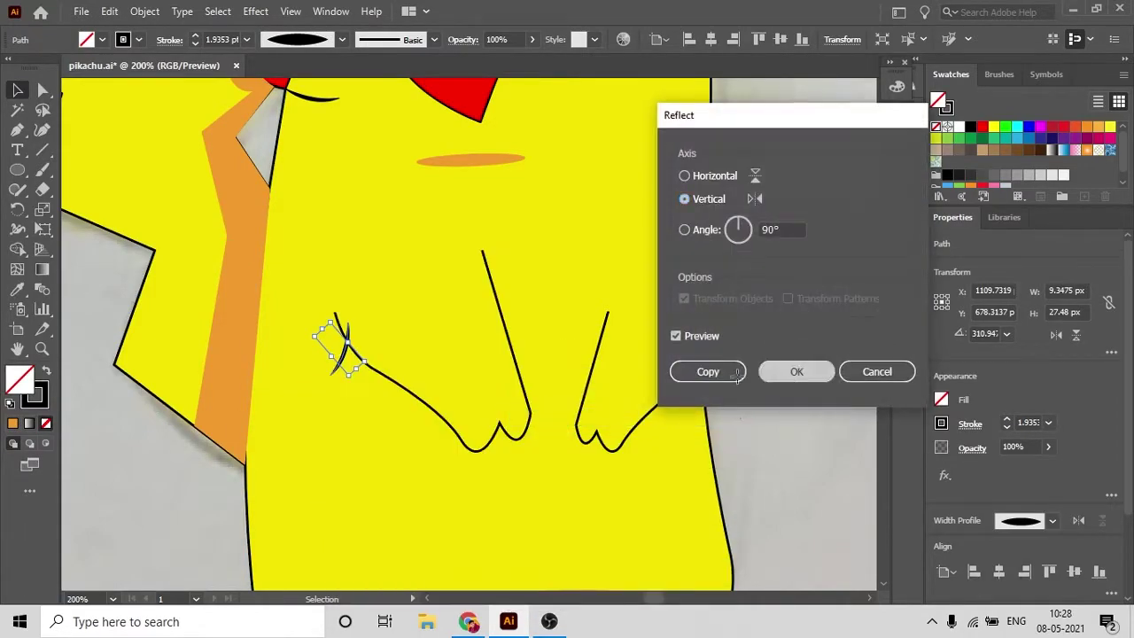
key("Return")
key("ctrl+=")
mouse_move(369, 317)
left_mouse_down()
mouse_move(398, 320)
mouse_move(383, 348)
left_mouse_up()
key("ctrl+0")
Pen-draw an orange shading shape along the left arm's curve
key("ctrl+1")
left_click(417, 316)
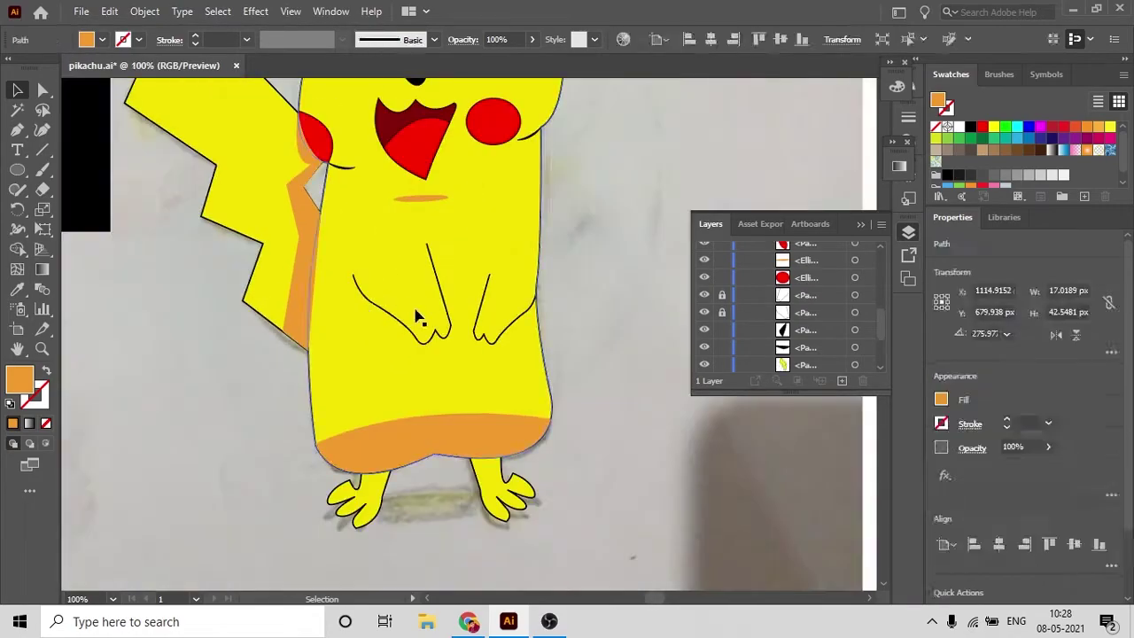
key("ctrl+0")
key("ctrl+=")
key("ctrl+=")
key("ctrl+=")
key("p")
left_click_drag(438, 329, 434, 337)
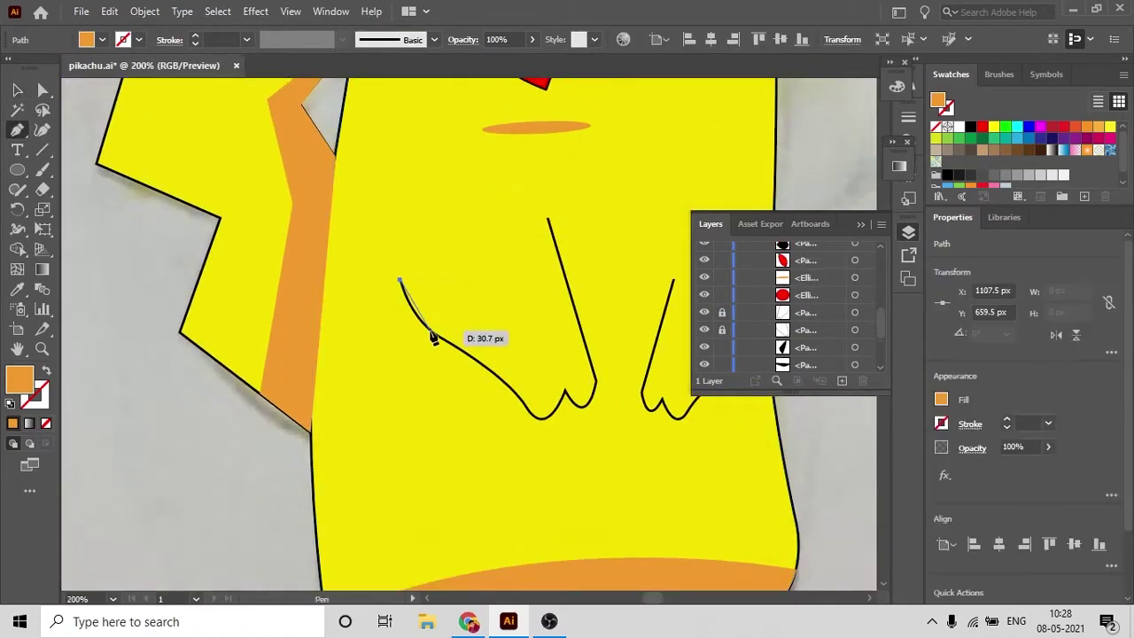
left_click(400, 281)
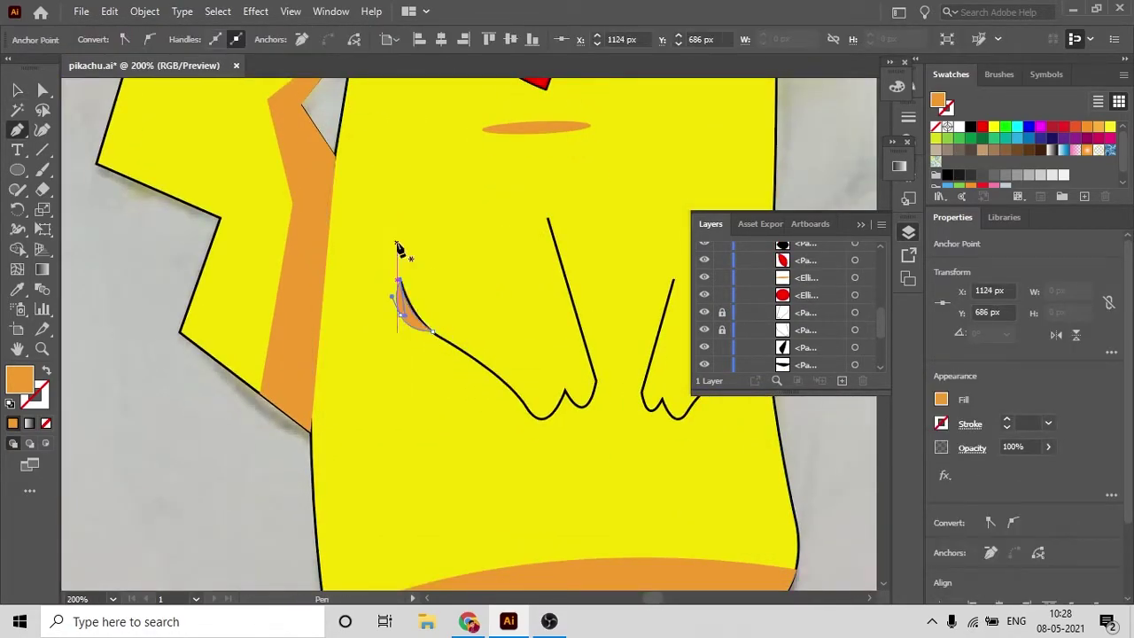
key("v")
Place a flipped copy of the shading on the right arm and snap its top anchor
right_click(334, 380)
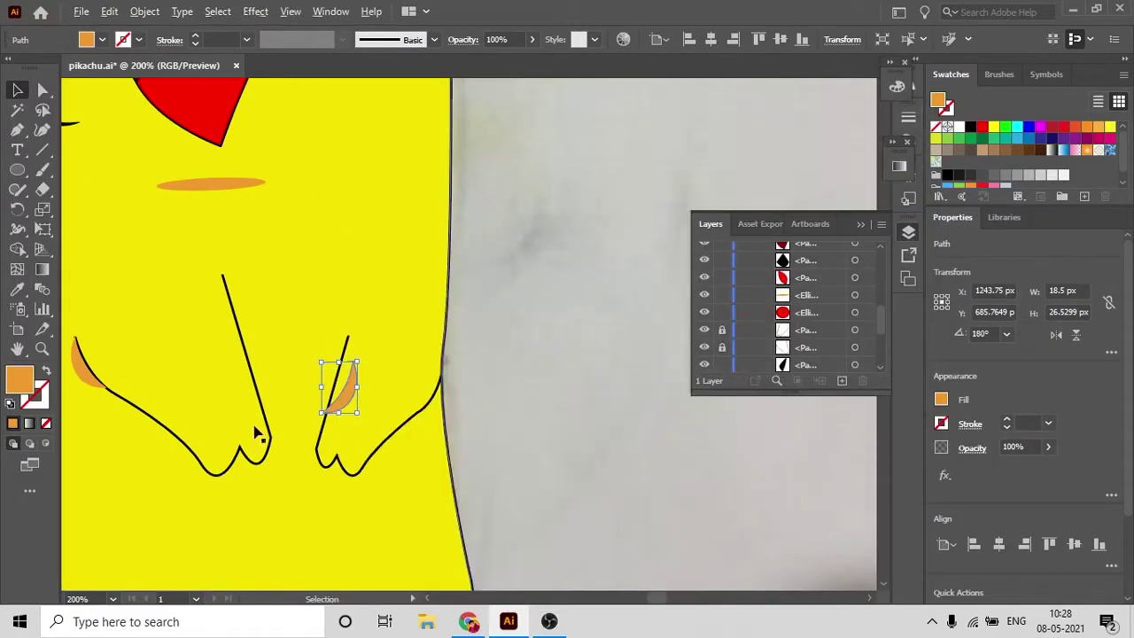
key("ctrl+=")
left_click_drag(416, 354, 589, 412)
key("ctrl+=")
scroll(797, 355, "down", 2)
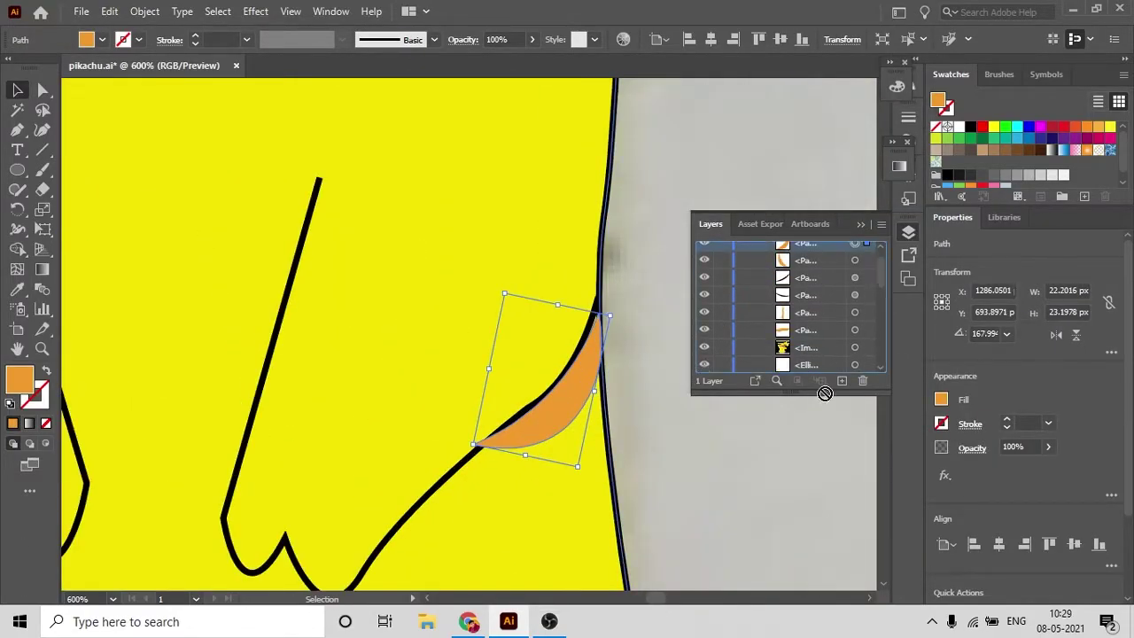
scroll(788, 368, "down", 2)
left_click(607, 354)
key("a")
left_click_drag(602, 316, 599, 322)
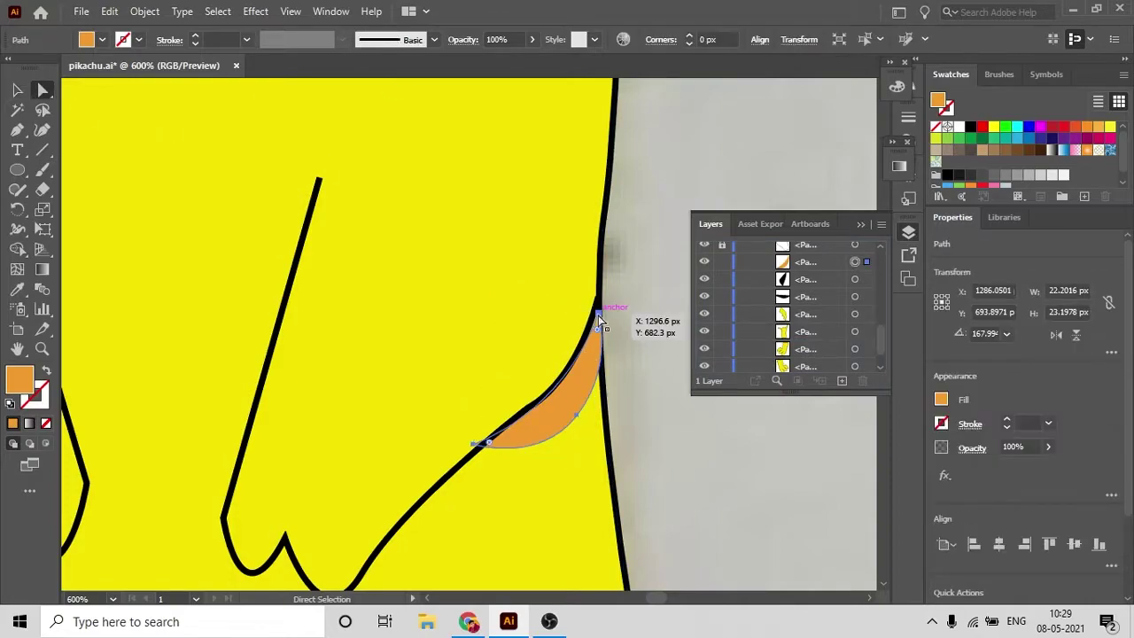
Select the body outline while reviewing the arm shading at several zoom levels
key("ctrl+0")
key("ctrl+=")
key("ctrl+=")
left_click(451, 431)
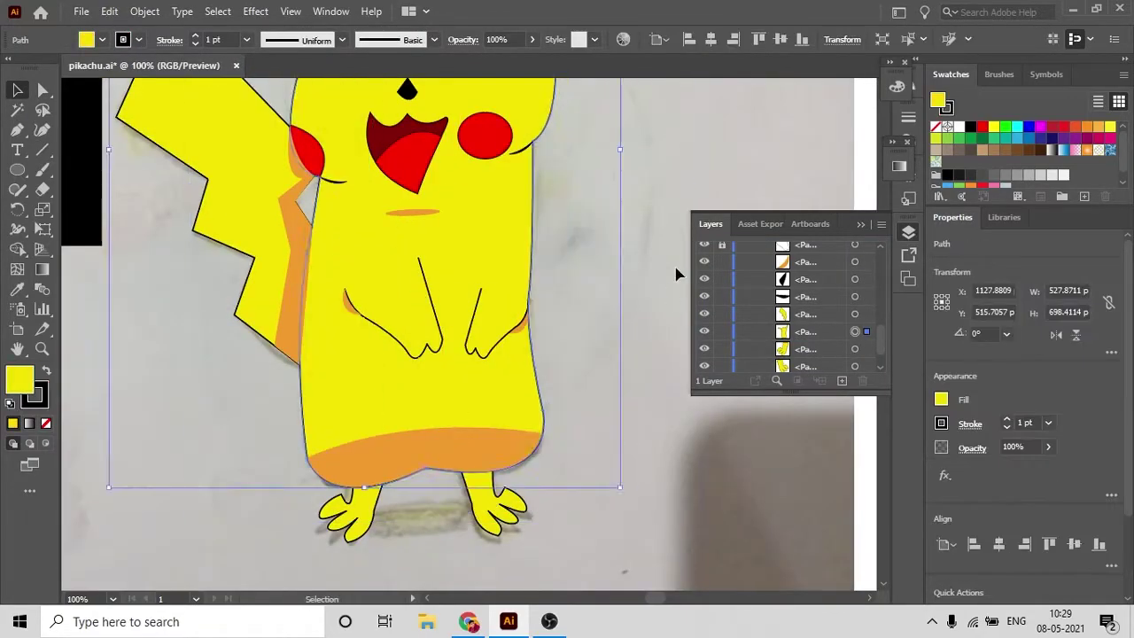
key("ctrl+=")
key("ctrl+minus")
key("ctrl+minus")
key("ctrl+minus")
key("ctrl+=")
key("ctrl+=")
key("ctrl+=")
key("v")
key("ctrl+=")
key("ctrl+=")
key("ctrl+=")
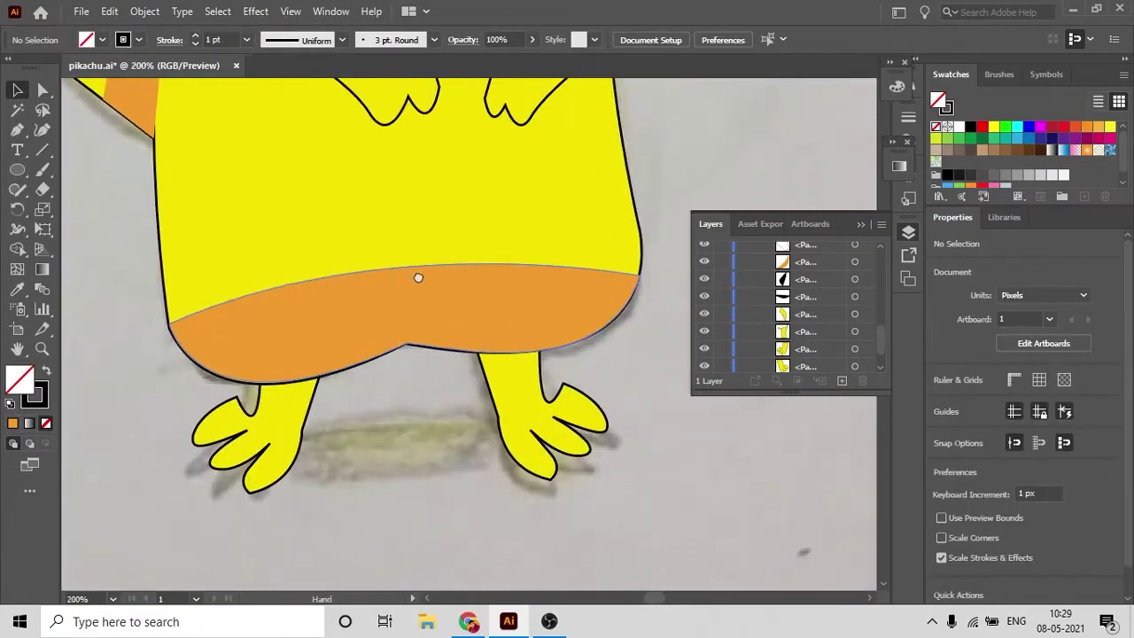
key("ctrl+=")
key("ctrl+=")
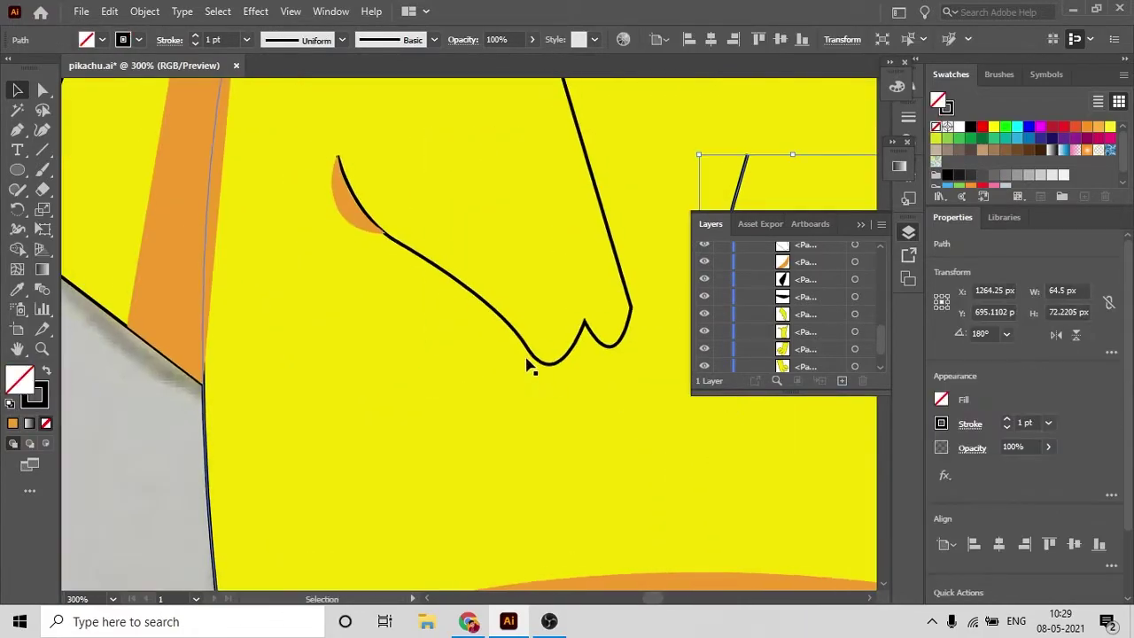
Group the left and right arm outlines with Ctrl+G
left_click(434, 253)
left_click(322, 366)
left_click(654, 323, "shift")
key("ctrl+minus")
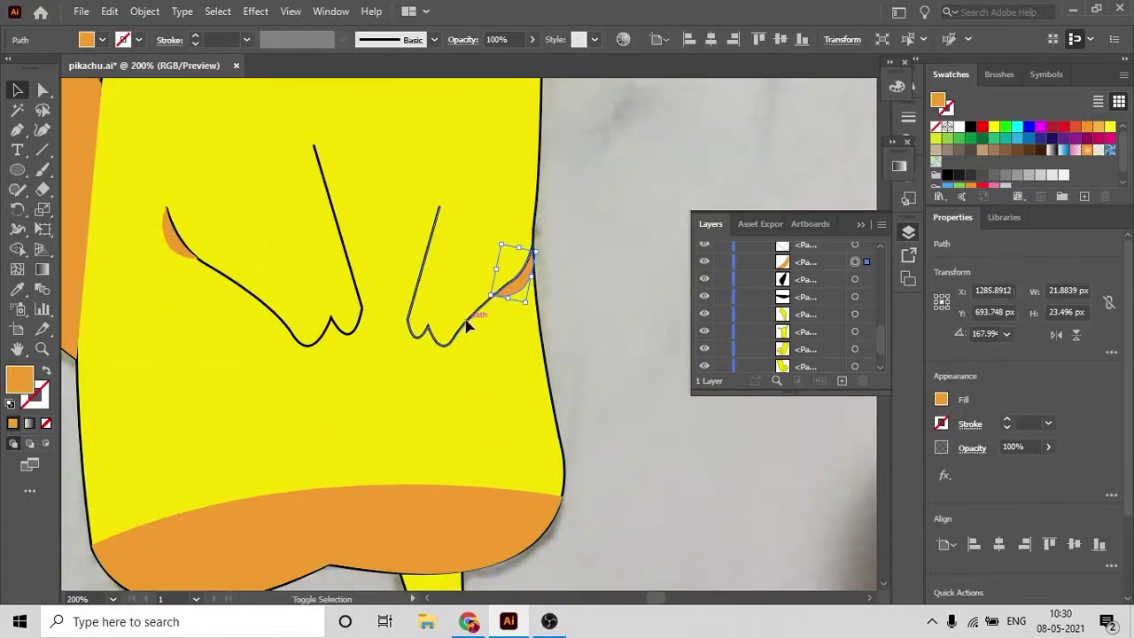
key("ctrl+g")
key("ctrl+minus")
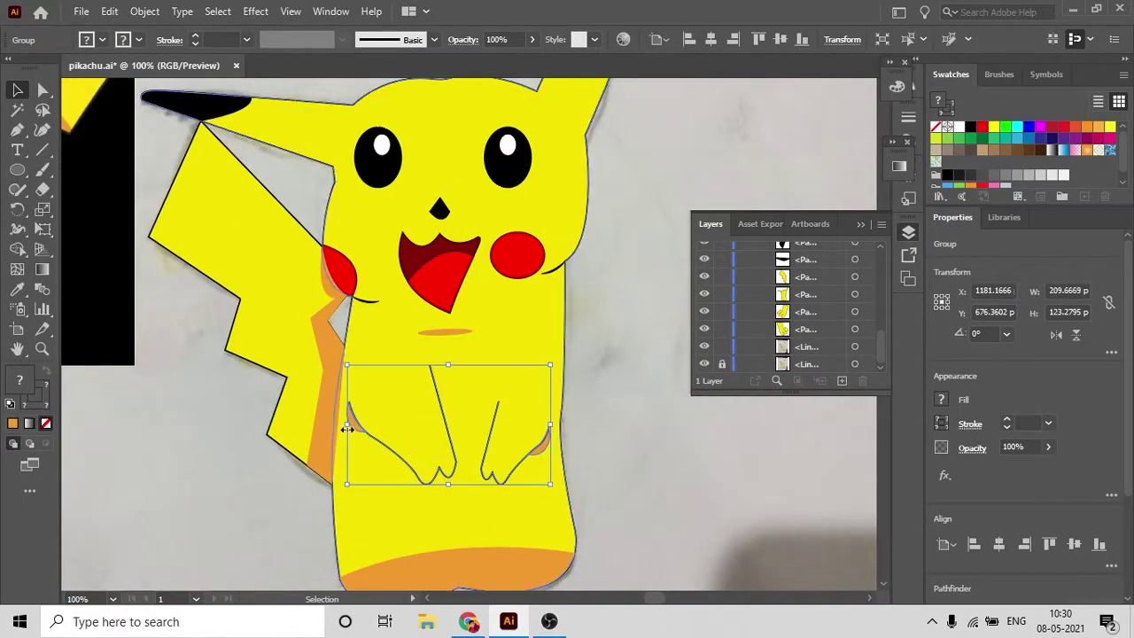
key("ctrl+shift+a")
key("ctrl+minus")
key("ctrl+z")
Draw a small curved shading shape at the left ear's base
key("ctrl+shift+a")
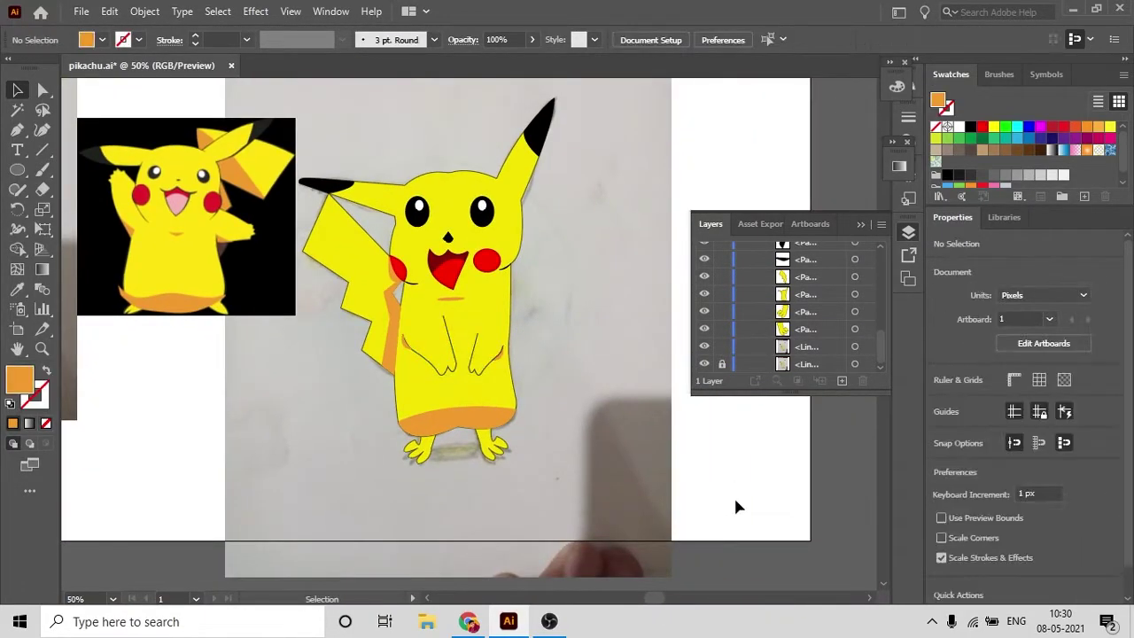
left_click(345, 208)
key("ctrl+plus")
key("ctrl+plus")
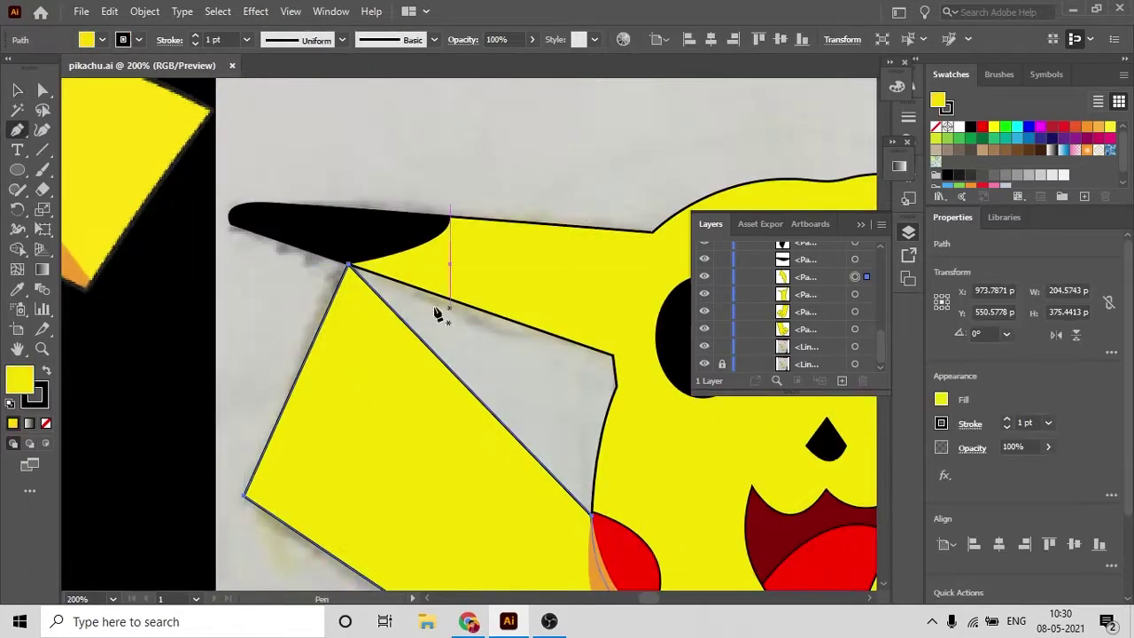
key("p")
mouse_move(353, 267)
left_mouse_down()
mouse_move(2, 58)
mouse_move(352, 260)
left_mouse_up()
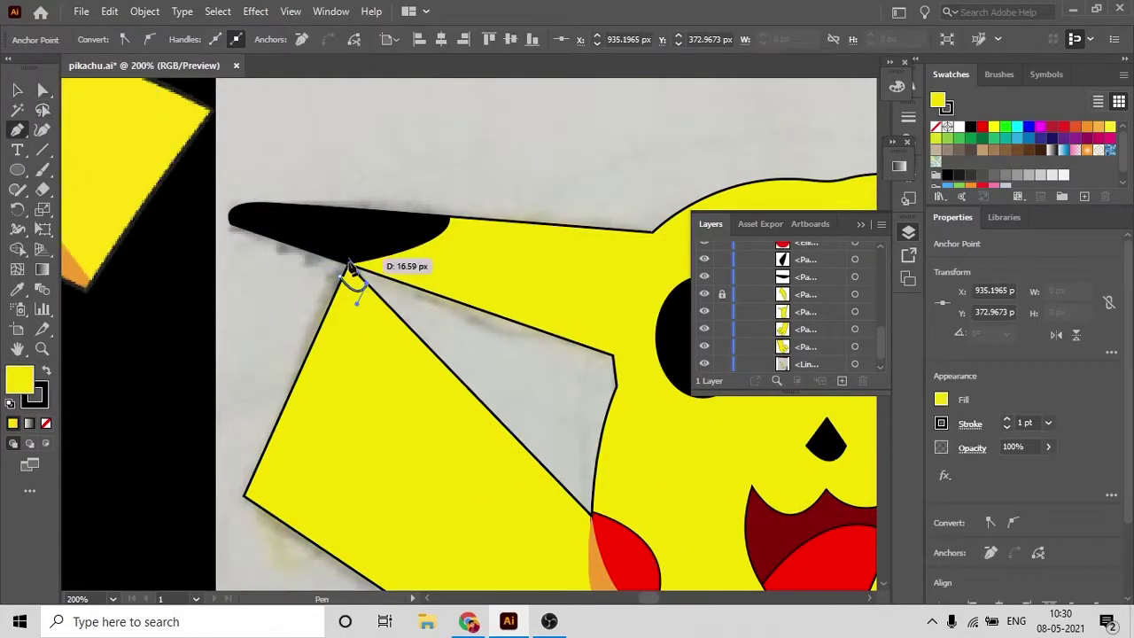
key("v")
Move the orange patch's top and lower-right anchors onto the outline corners
key("ctrl+shift+a")
left_click(312, 233)
key("ctrl+plus")
key("ctrl+plus")
key("ctrl+plus")
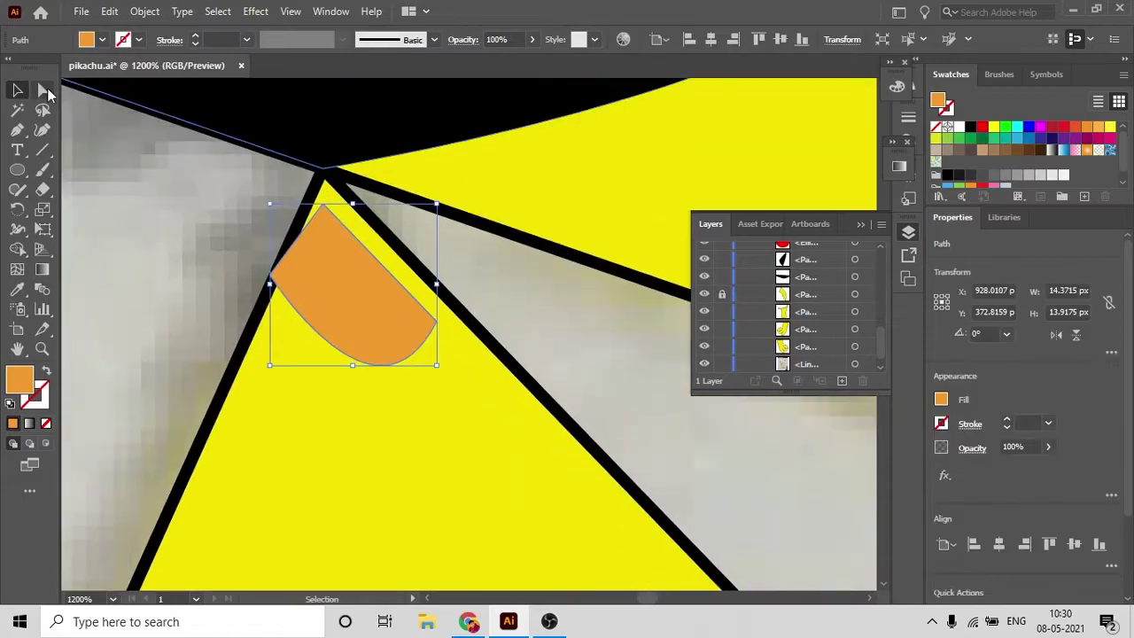
key("a")
left_click_drag(329, 202, 330, 172)
left_click_drag(436, 320, 456, 310)
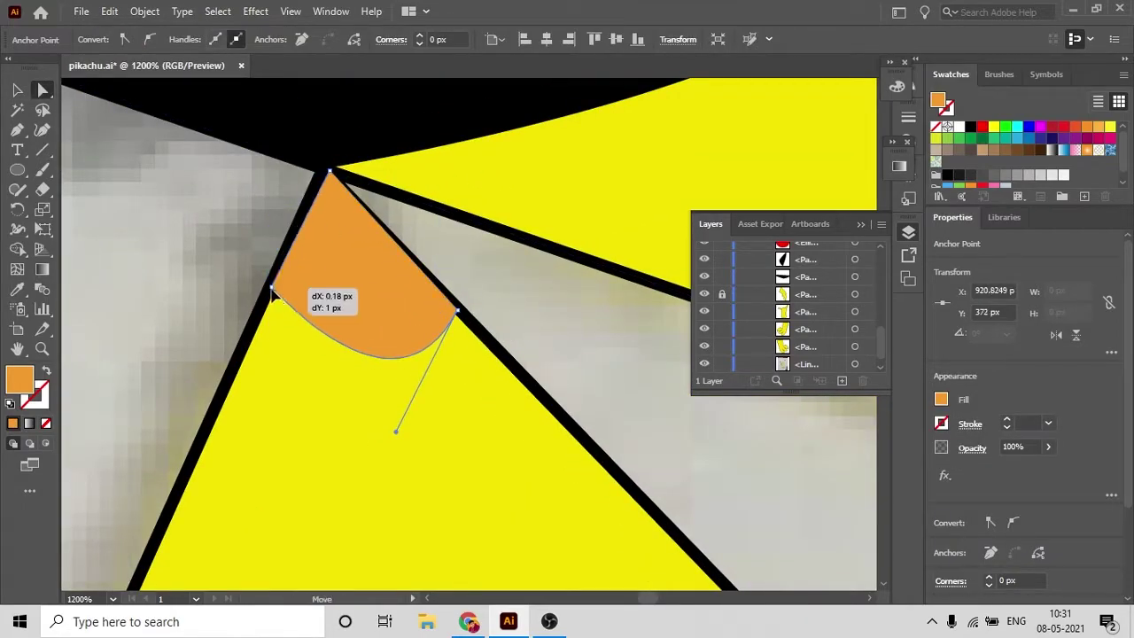
left_click_drag(272, 293, 272, 293)
key("ctrl+minus")
key("ctrl+minus")
key("ctrl+minus")
key("v")
key("ctrl+shift+a")
key("ctrl+minus")
key("ctrl+minus")
key("ctrl+minus")
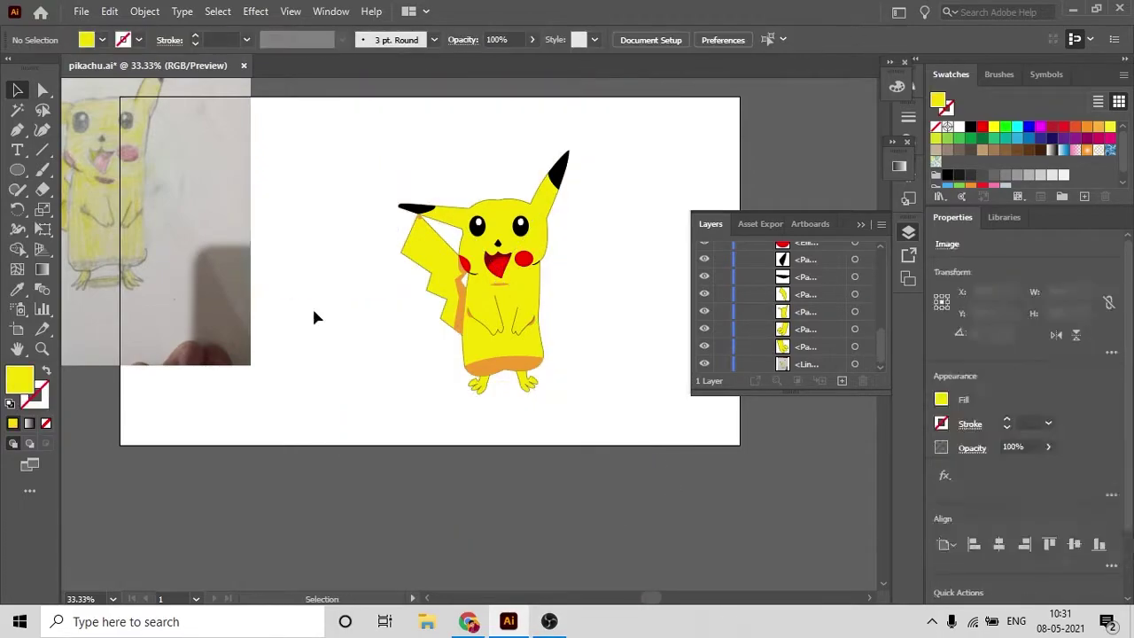
Select the Pikachu parts, undo the last two changes, and clear the selection
left_click_drag(311, 306, 556, 401)
left_click(665, 426)
key("ctrl+z")
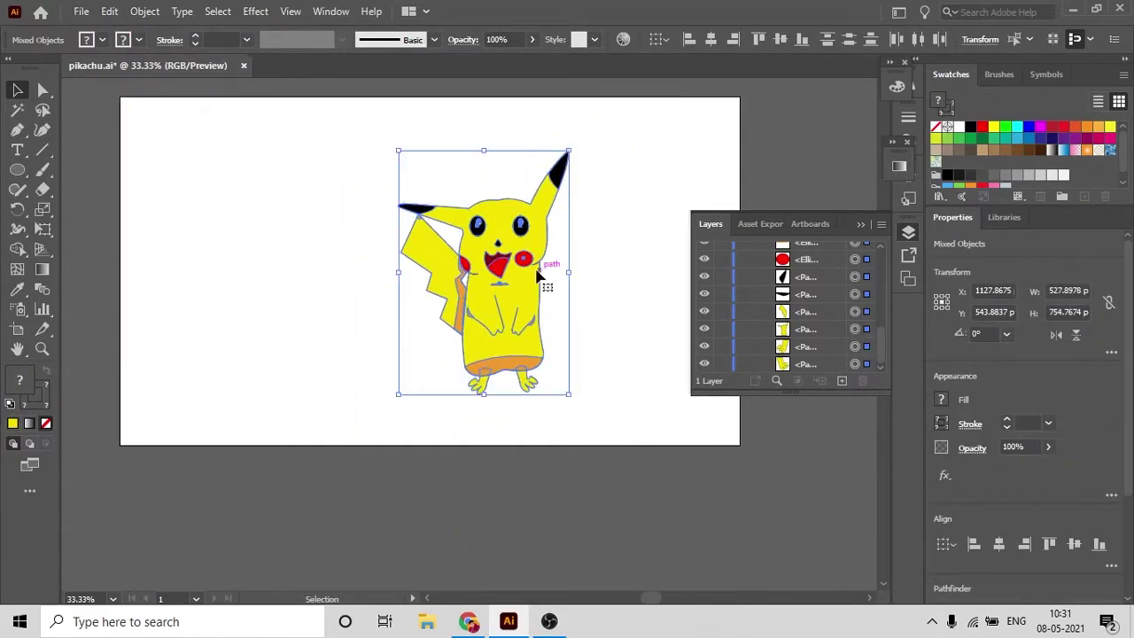
key("ctrl+z")
left_click(422, 147)
scroll(437, 303, "up", 3)
Add an anchor to the head's top edge and drag it into a smooth curve
right_click(436, 304)
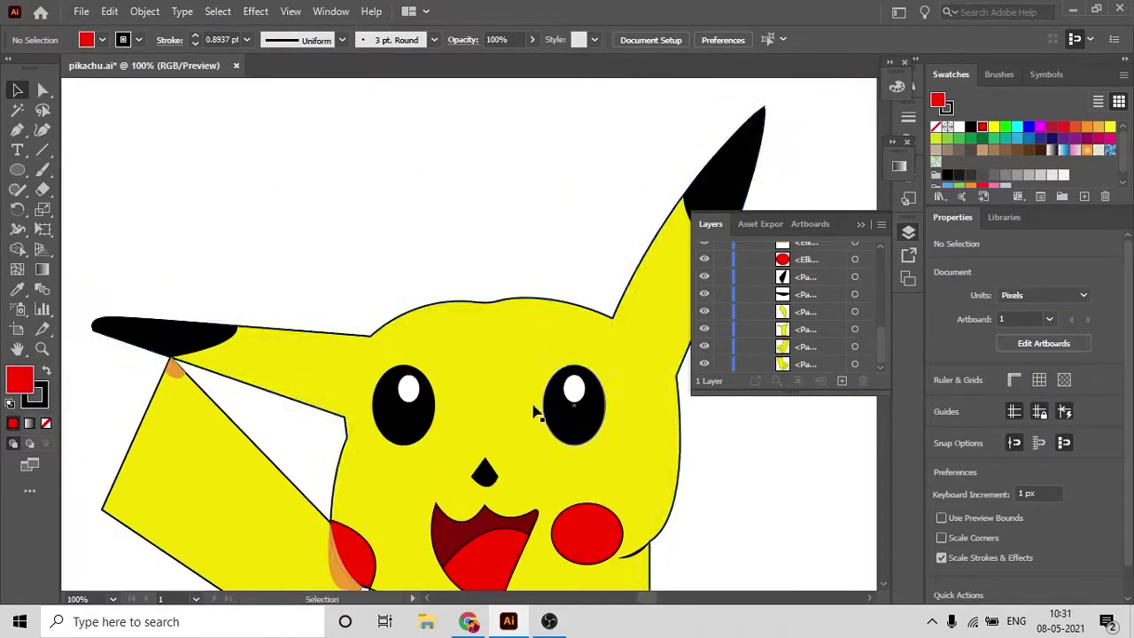
left_click(535, 411)
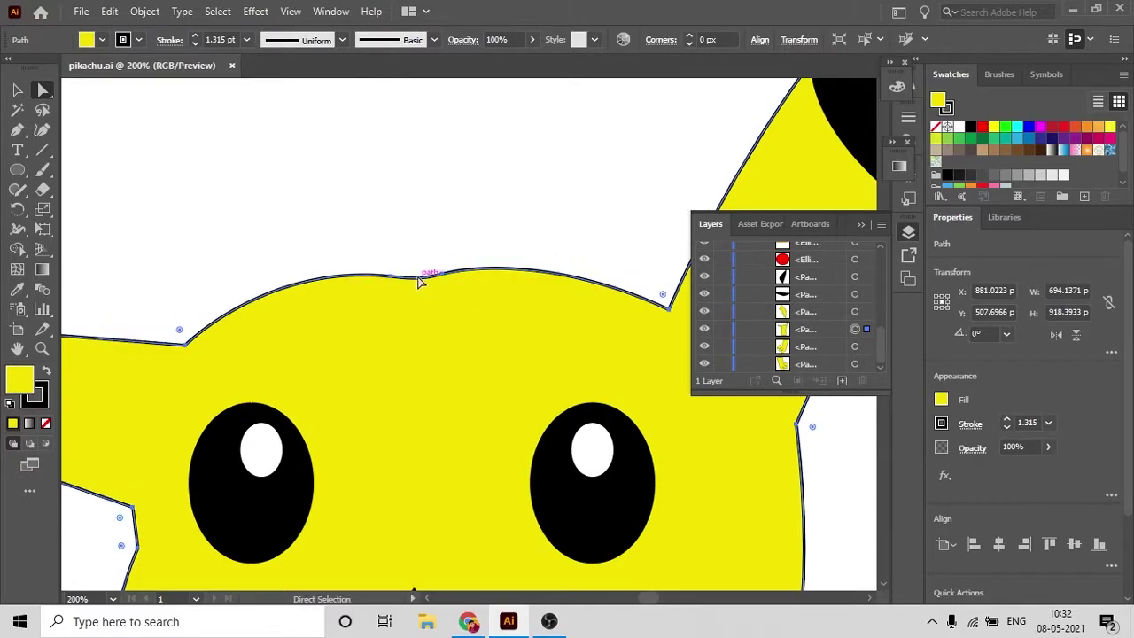
left_click_drag(419, 281, 417, 258)
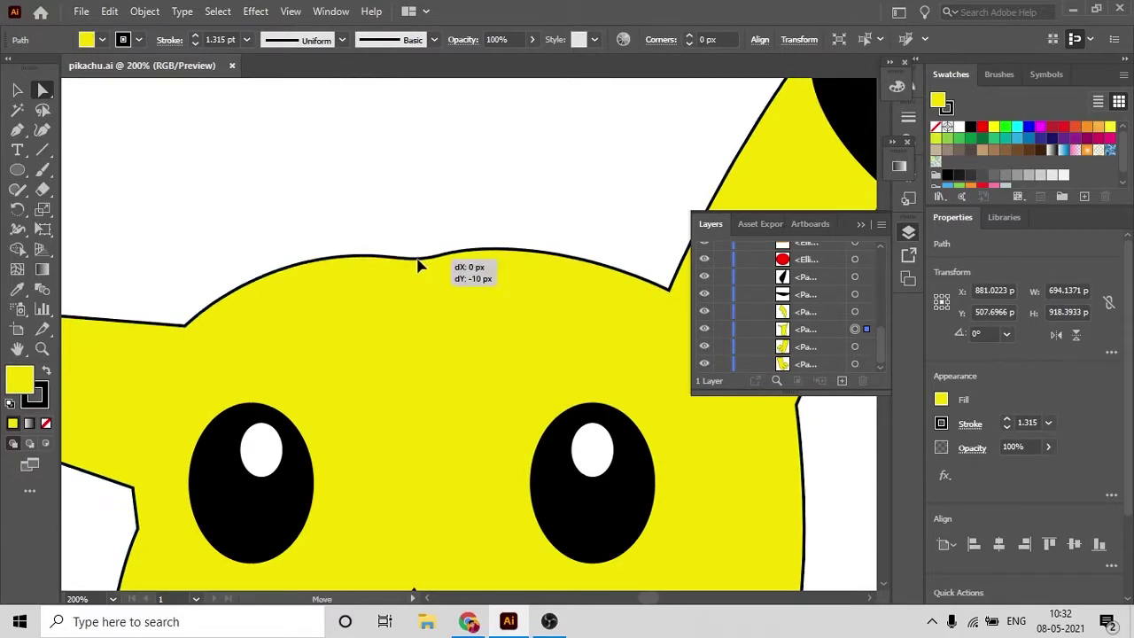
left_click_drag(17, 129, 79, 150)
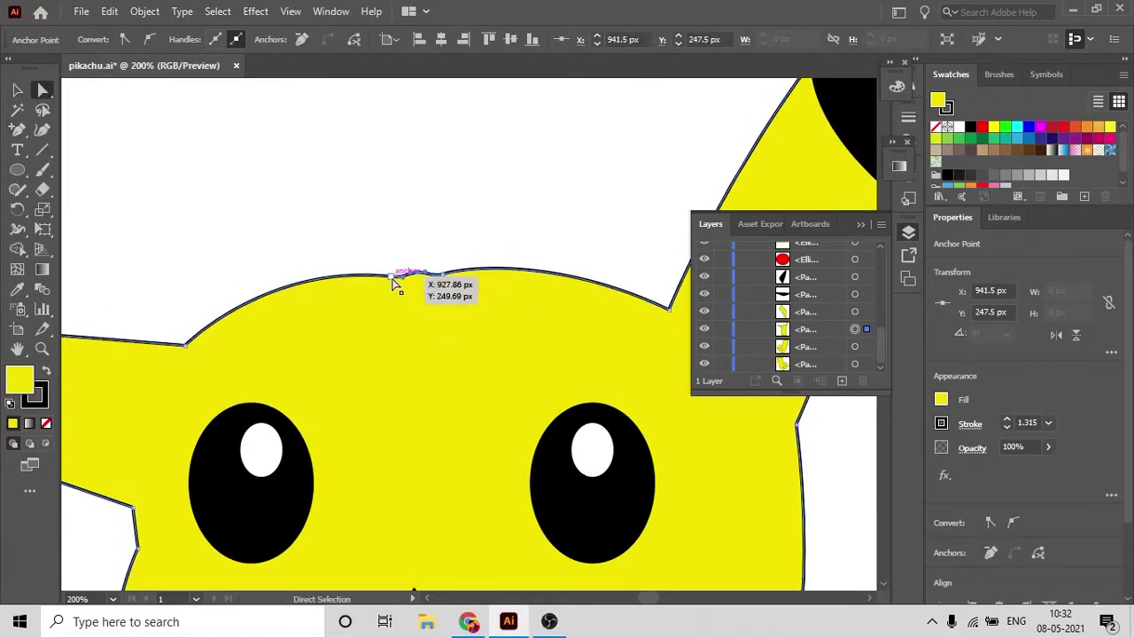
mouse_move(395, 281)
left_mouse_down()
mouse_move(421, 278)
mouse_move(418, 223)
left_mouse_up()
key("ctrl+plus")
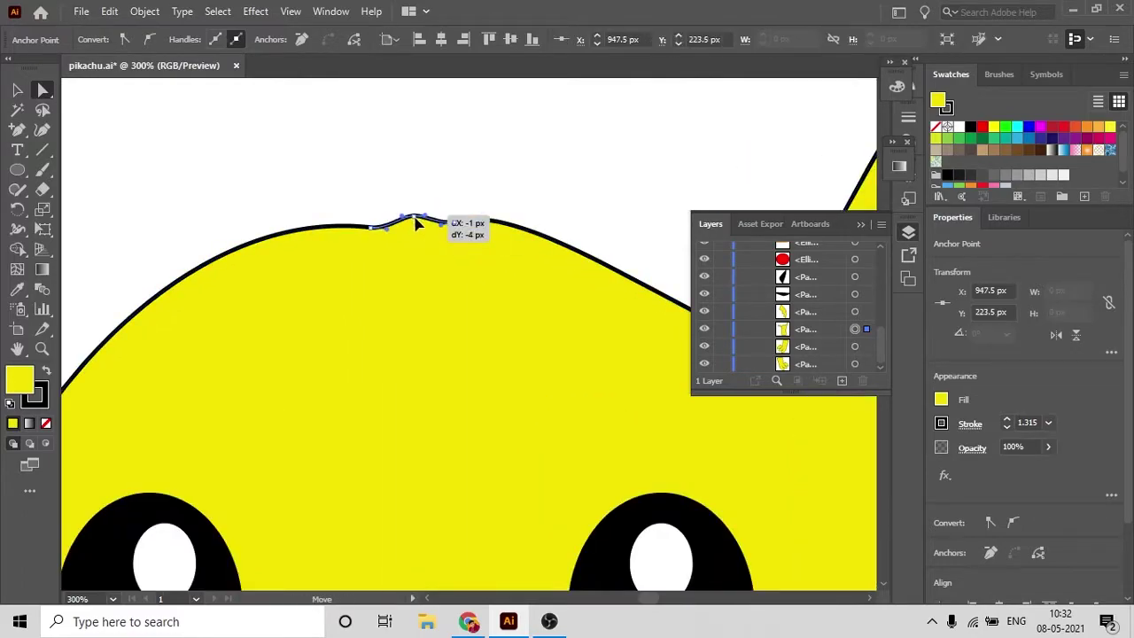
left_click_drag(523, 212, 200, 227)
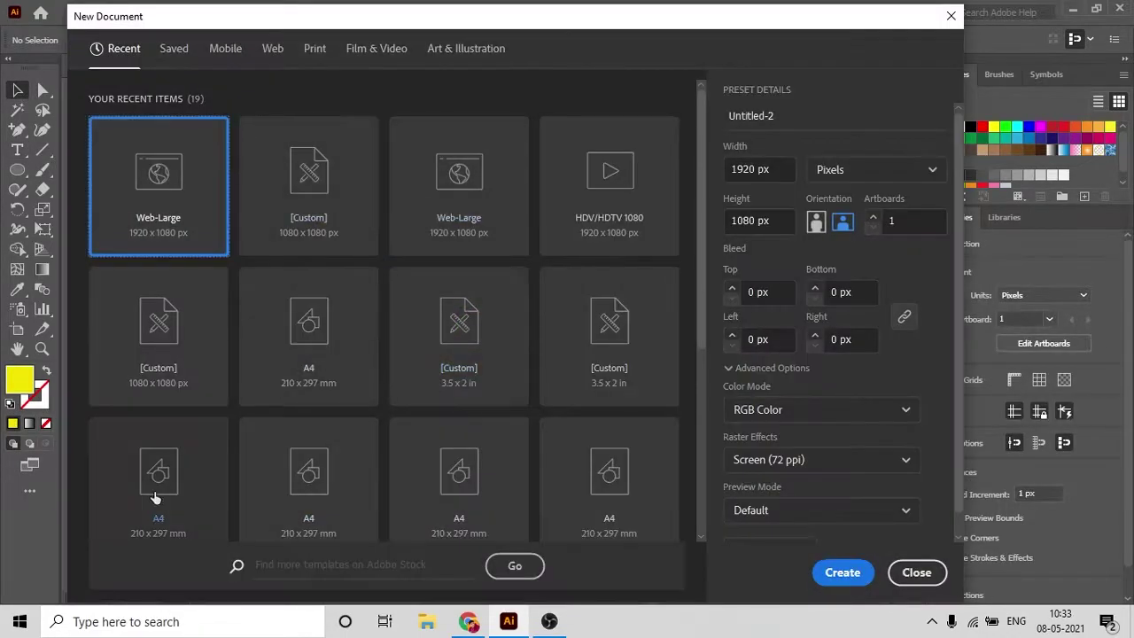
Create a new document from the A4 preset
left_click(155, 498)
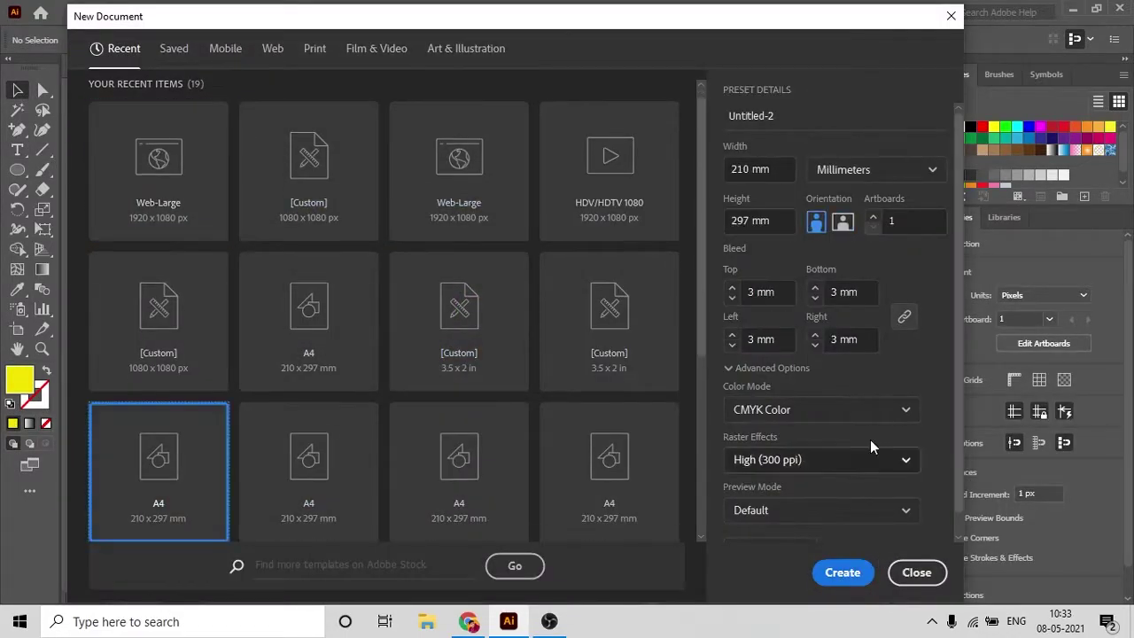
left_click(870, 410)
left_click(870, 439)
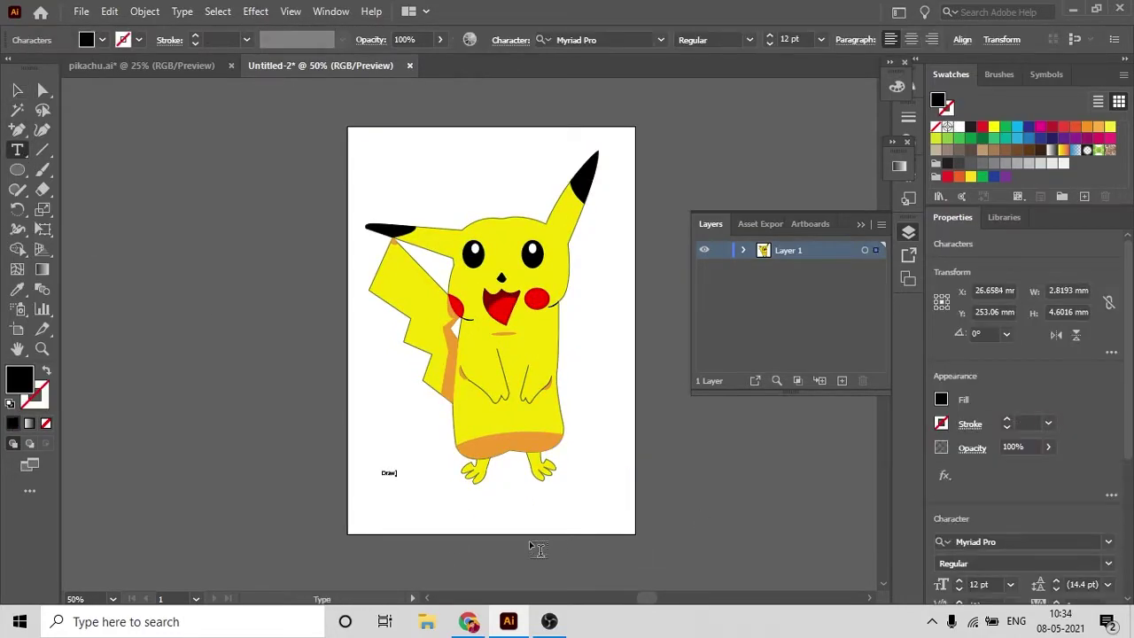
Finish the credit as 'Drawing by' with the artist's name on a second line
type("ing by")
key("ctrl+plus")
key("ctrl+plus")
key("ctrl+plus")
key("Return")
type("Aditya")
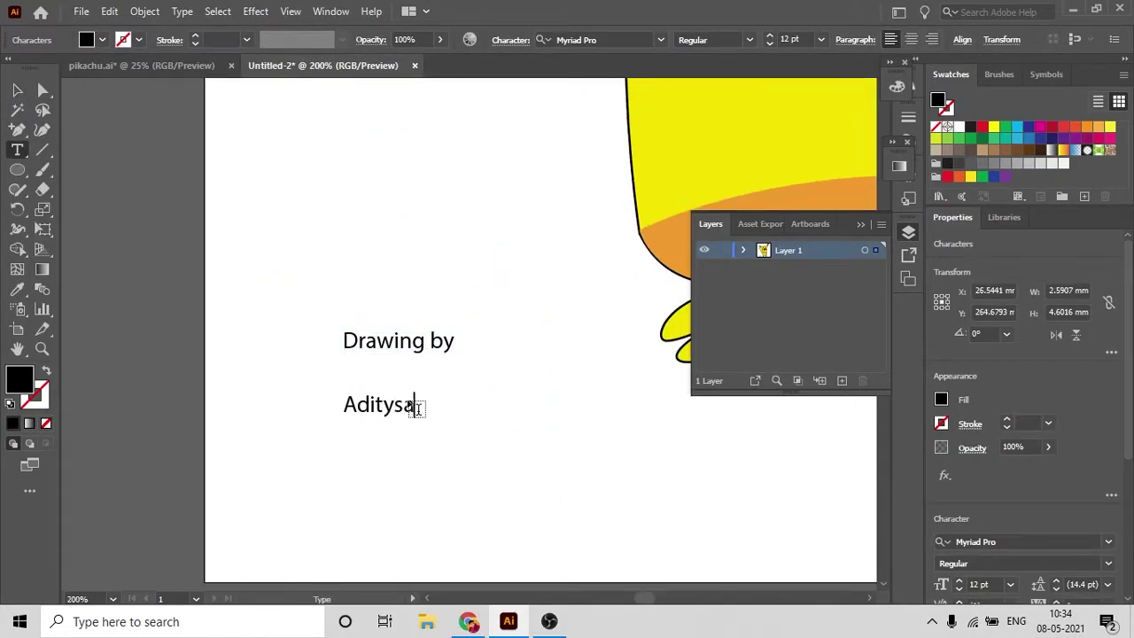
type("Mundada")
key("Escape")
Move the reference photo aside on the canvas and search the font list for 'gilro'
scroll(1048, 443, "down", 3)
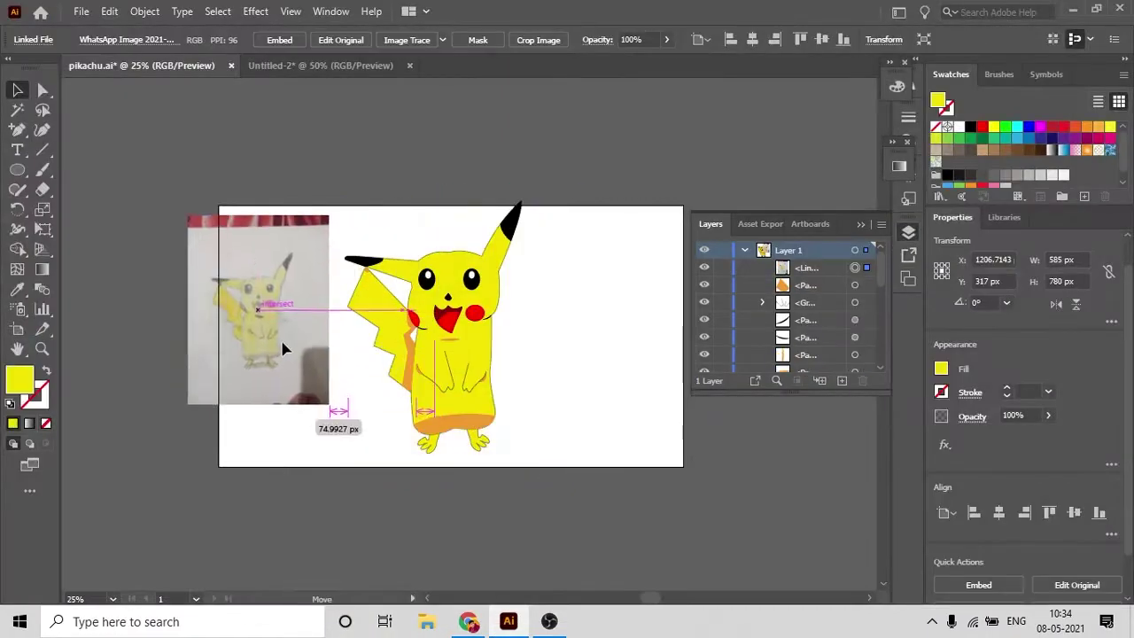
left_click_drag(284, 349, 184, 295)
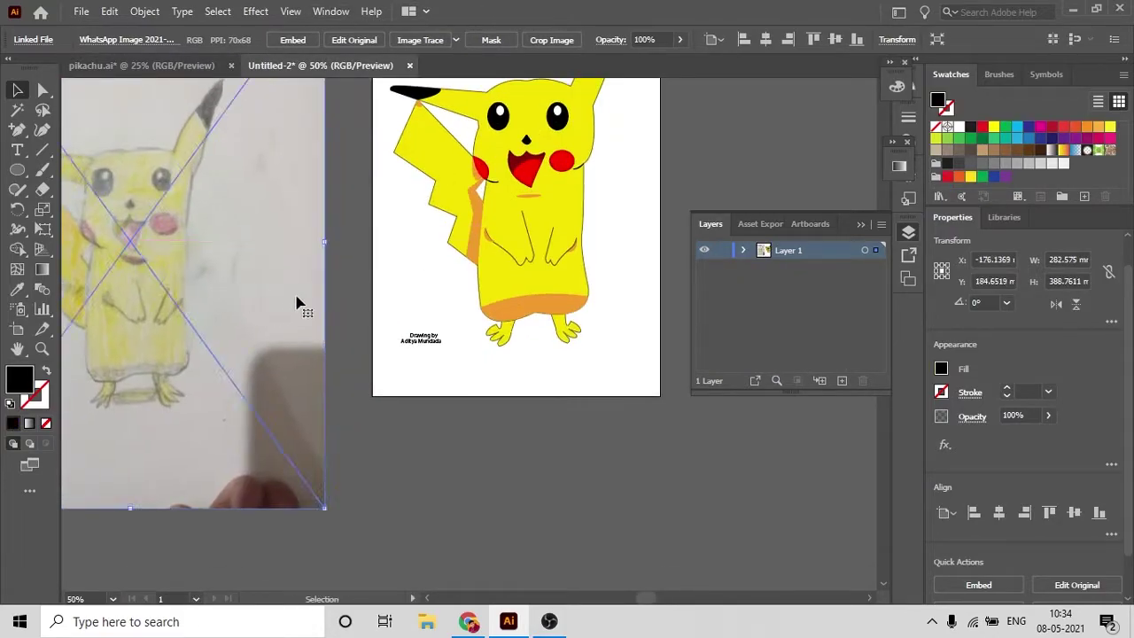
type("gilro")
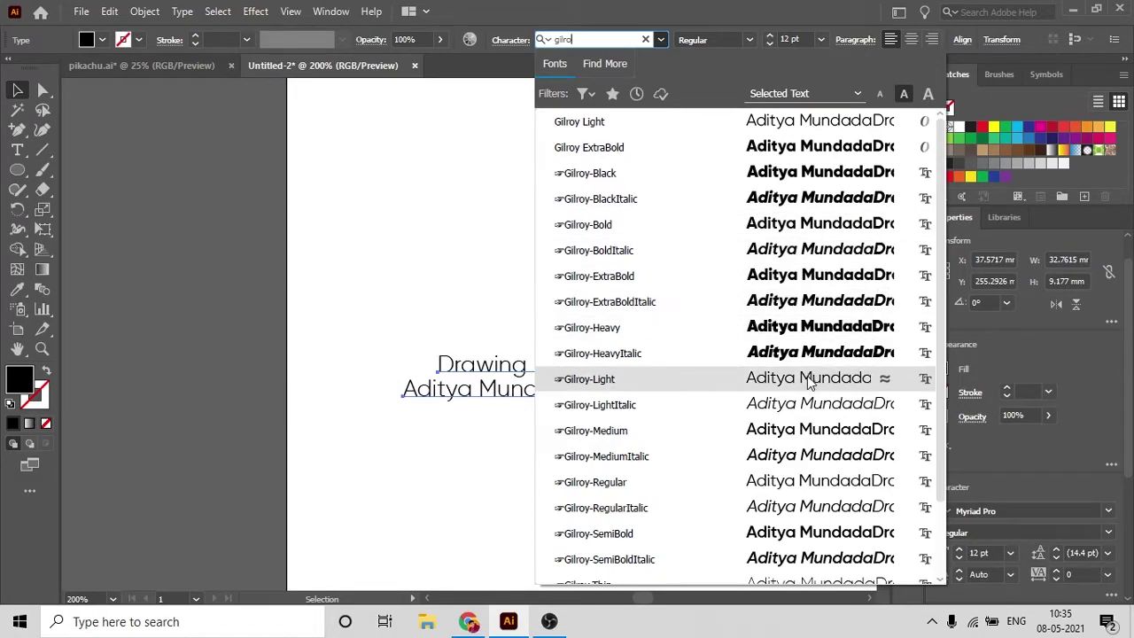
Set the credit in Gilroy-Light, with the name line in Gilroy-Black
left_click(589, 378)
triple_click(519, 367)
triple_click(572, 389)
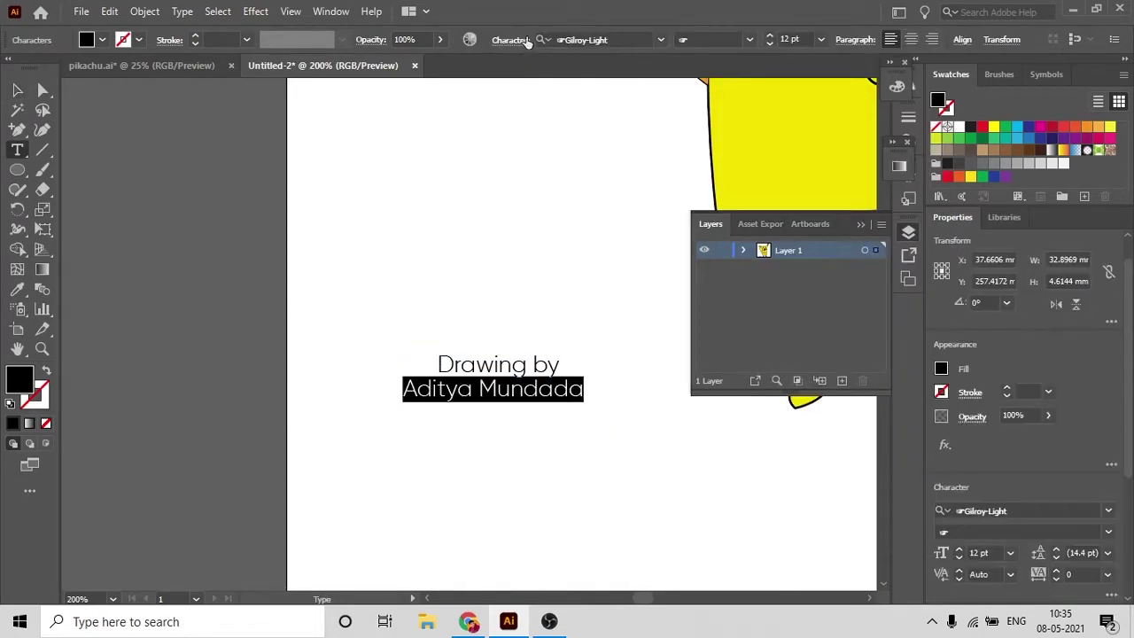
left_click(661, 40)
key("BackSpace")
left_click(753, 124)
key("Escape")
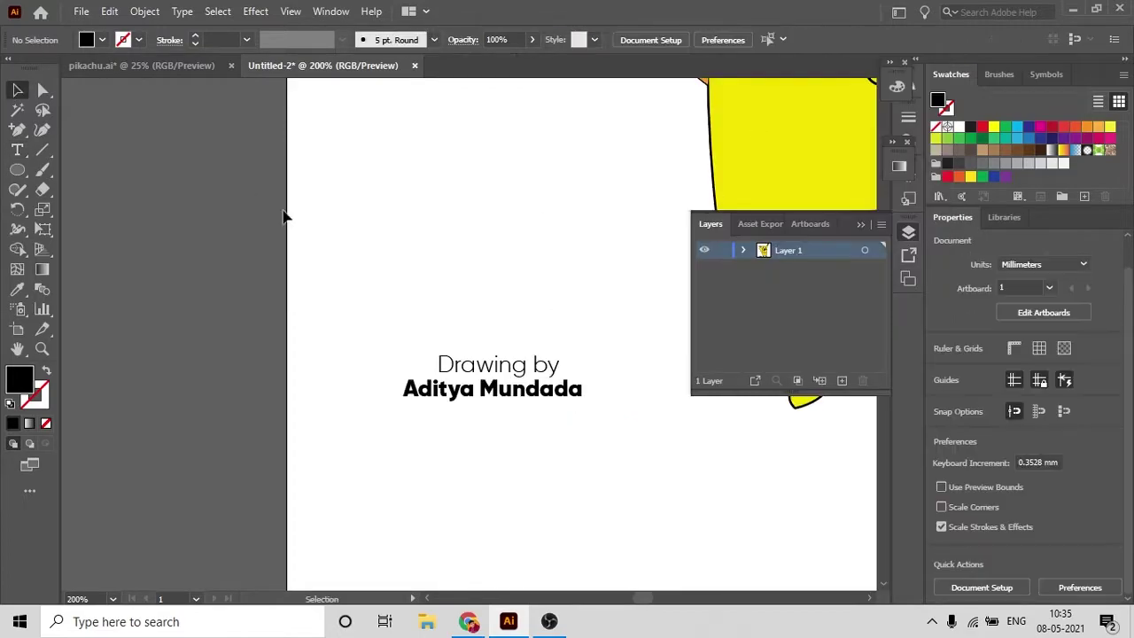
Duplicate the credit below and edit it to read 'Digital by' with another artist's name
mouse_move(523, 390)
left_mouse_down()
mouse_move(532, 479)
mouse_move(296, 458)
left_mouse_up()
key("BackSpace")
type("Hitesh Mundada")
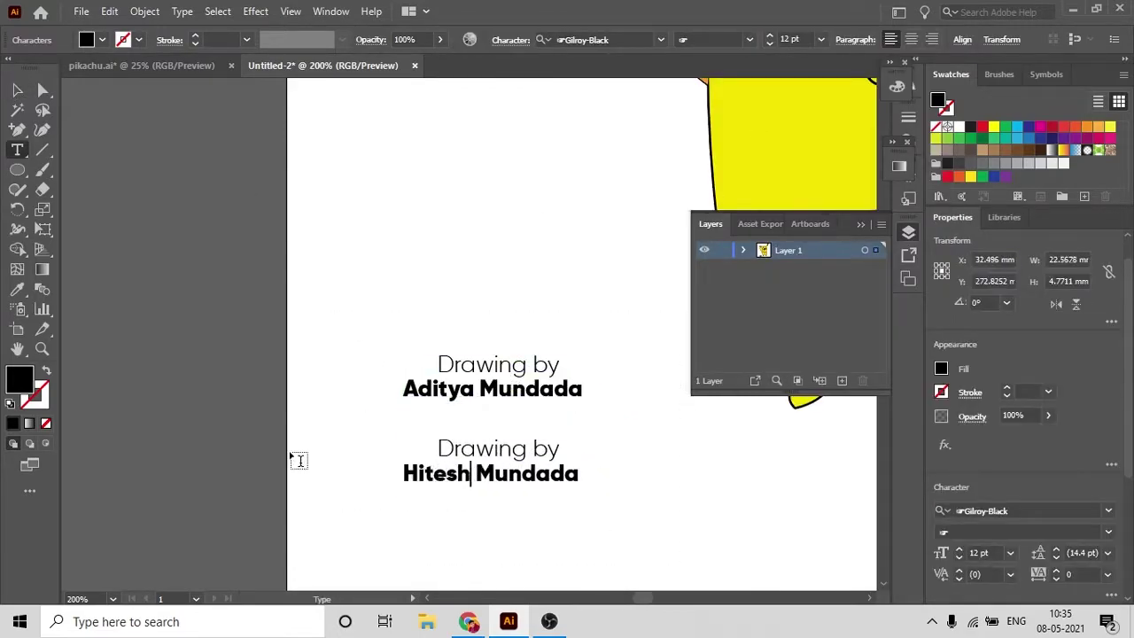
left_click_drag(435, 450, 523, 454)
key("BackSpace")
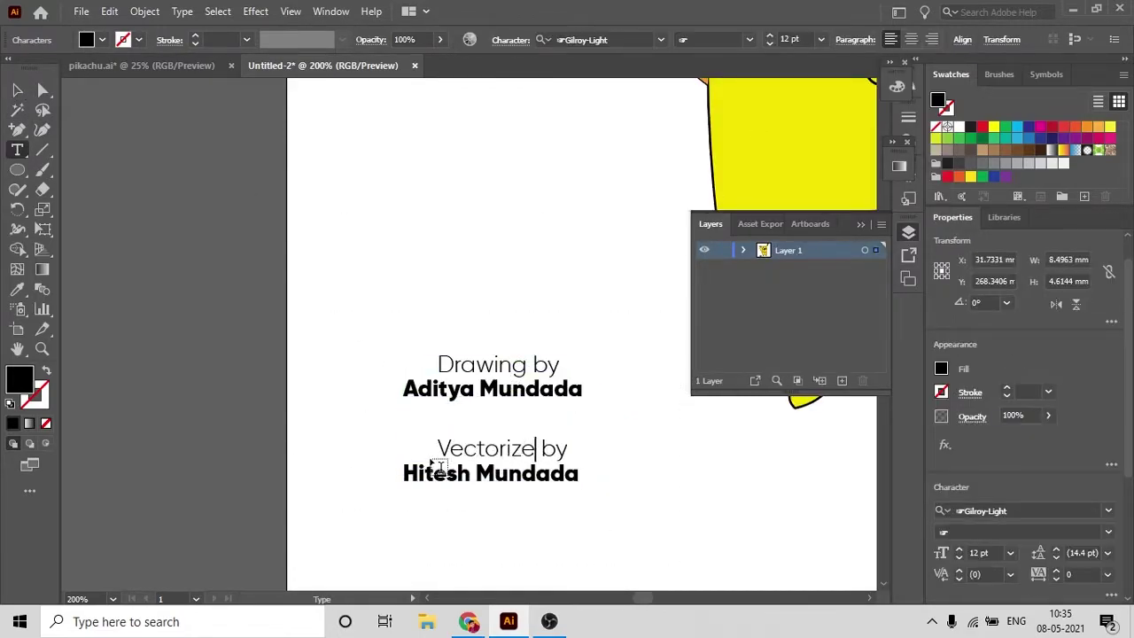
key("Escape")
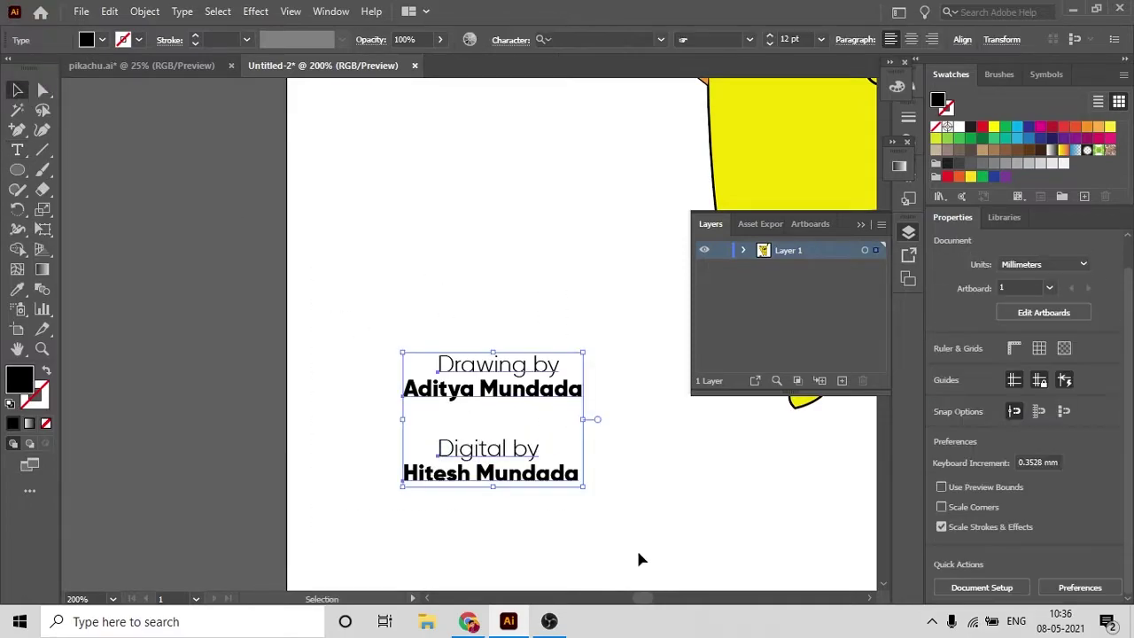
Scale both credits up proportionally and place them in the poster's bottom corners
left_click_drag(387, 299, 626, 544)
key("ctrl+minus")
key("ctrl+minus")
key("ctrl+minus")
left_click_drag(452, 377, 483, 431)
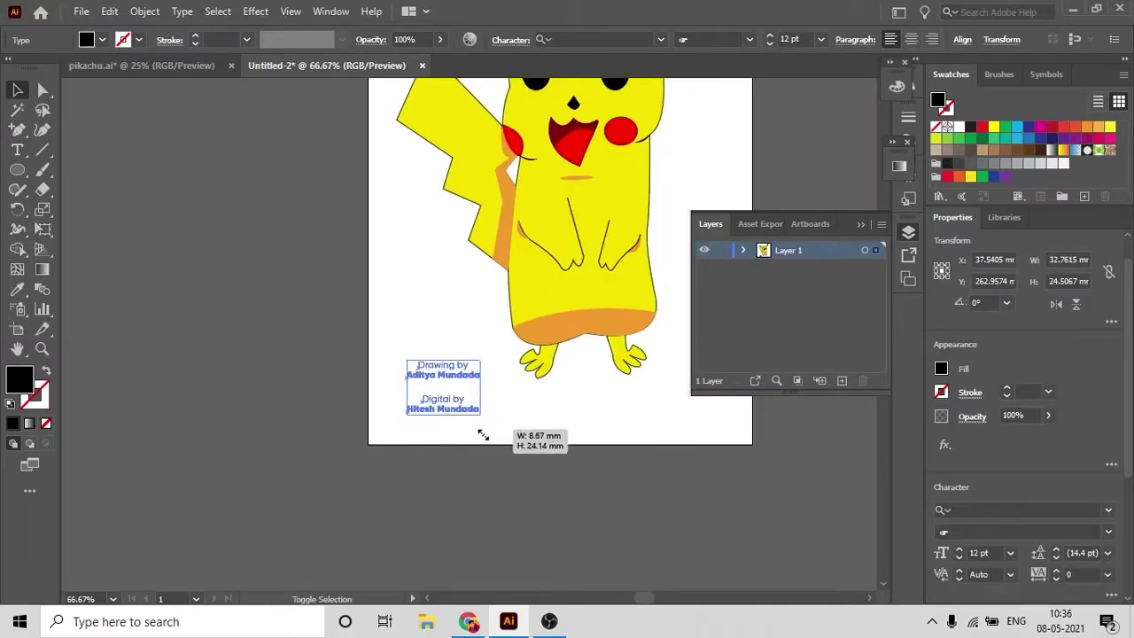
left_click_drag(363, 420, 609, 478)
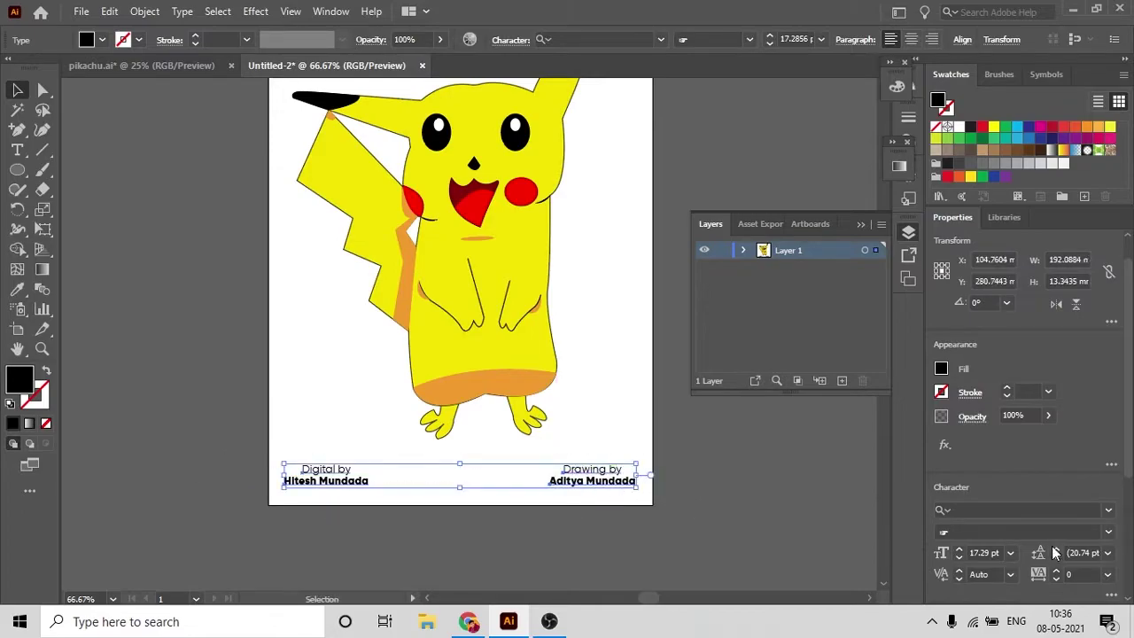
scroll(1054, 552, "down", 3)
left_click(592, 475)
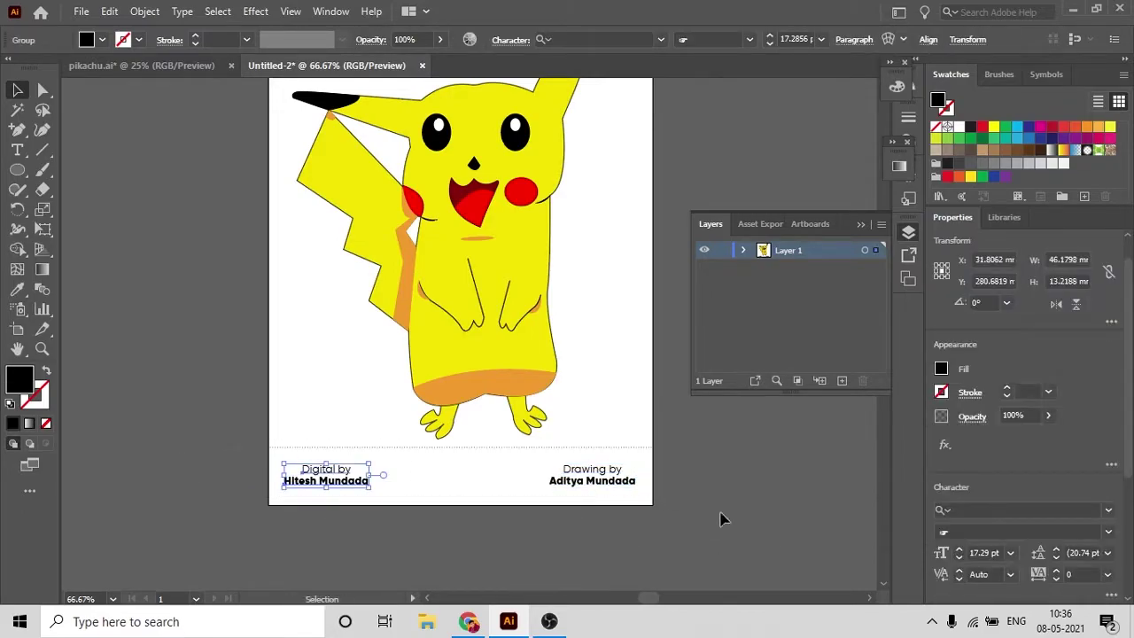
left_click(701, 539)
scroll(539, 189, "up", 1)
scroll(625, 434, "down", 1)
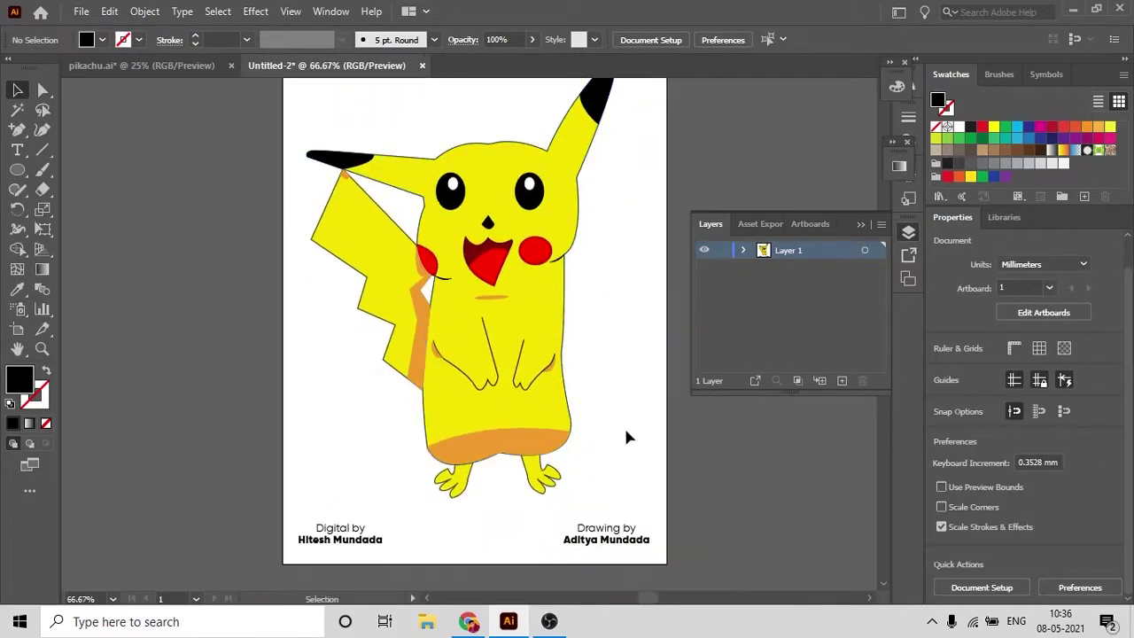
scroll(581, 495, "down", 1)
Draw a page-sized rectangle and send it behind Pikachu with Ctrl+Shift+[
left_click(17, 169)
left_click(97, 168)
left_click_drag(284, 147, 570, 555)
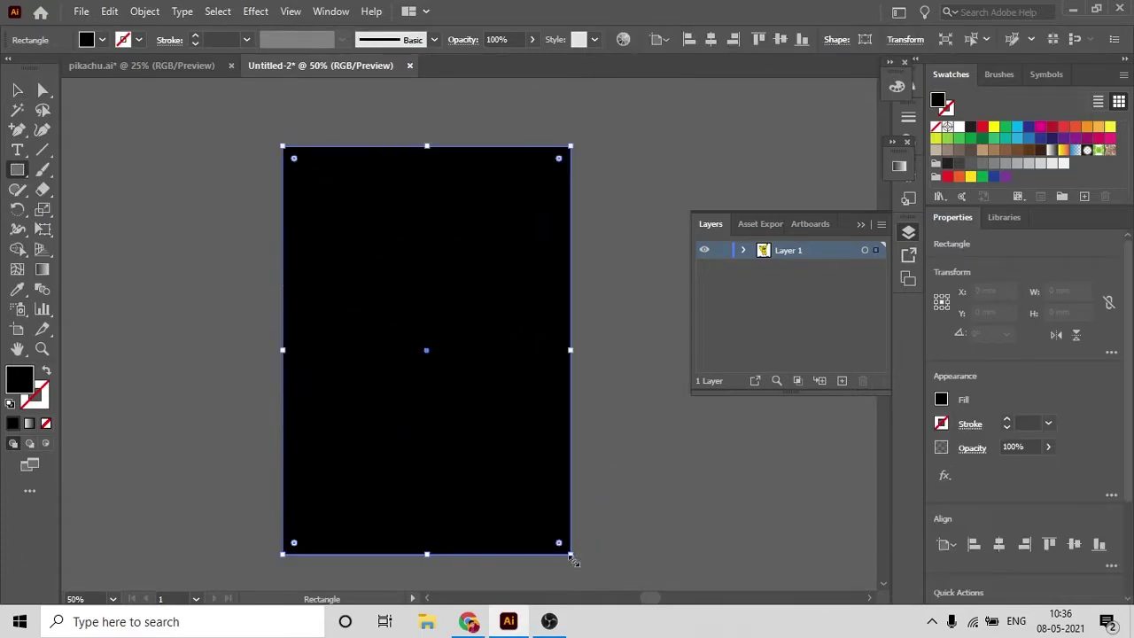
key("v")
left_click(743, 250)
key("ctrl+shift+bracketleft")
Give the rectangle a gradient fill and change a gradient stop's colour
double_click(20, 379)
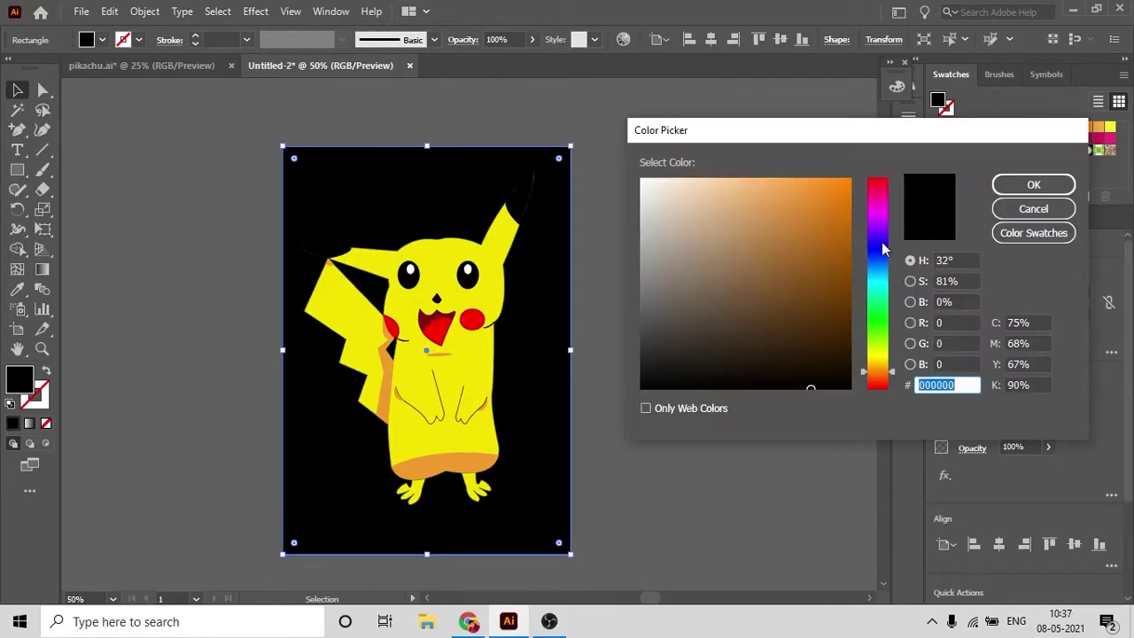
key("Escape")
left_click(42, 271)
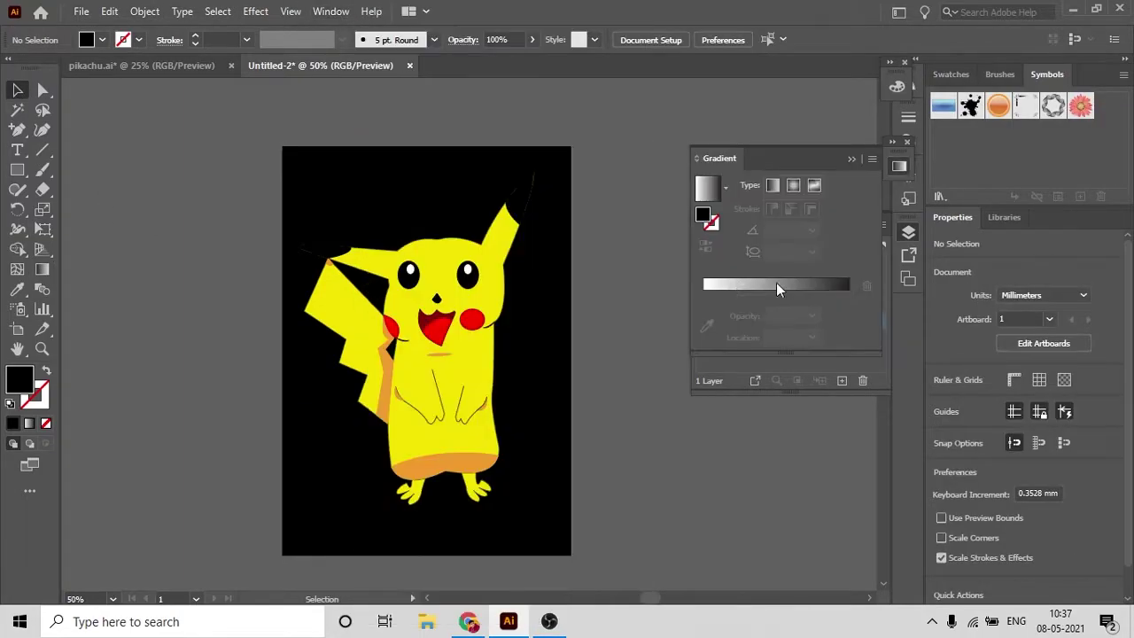
double_click(849, 315)
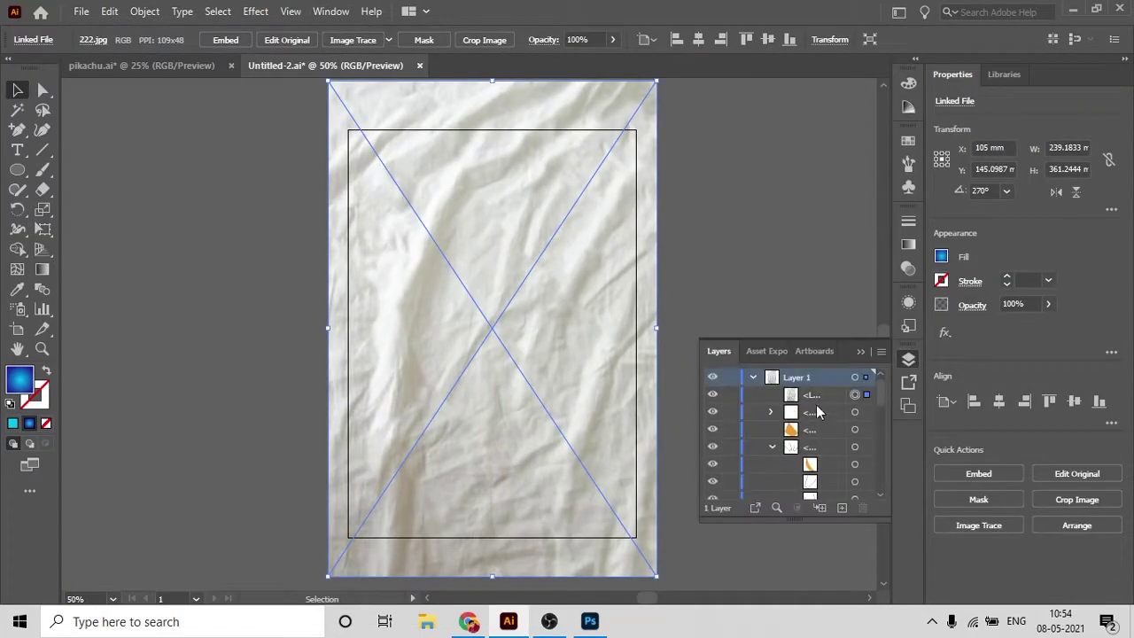
Move the paper texture into the poster's clip group and set its opacity to 15%
left_click_drag(822, 492, 812, 479)
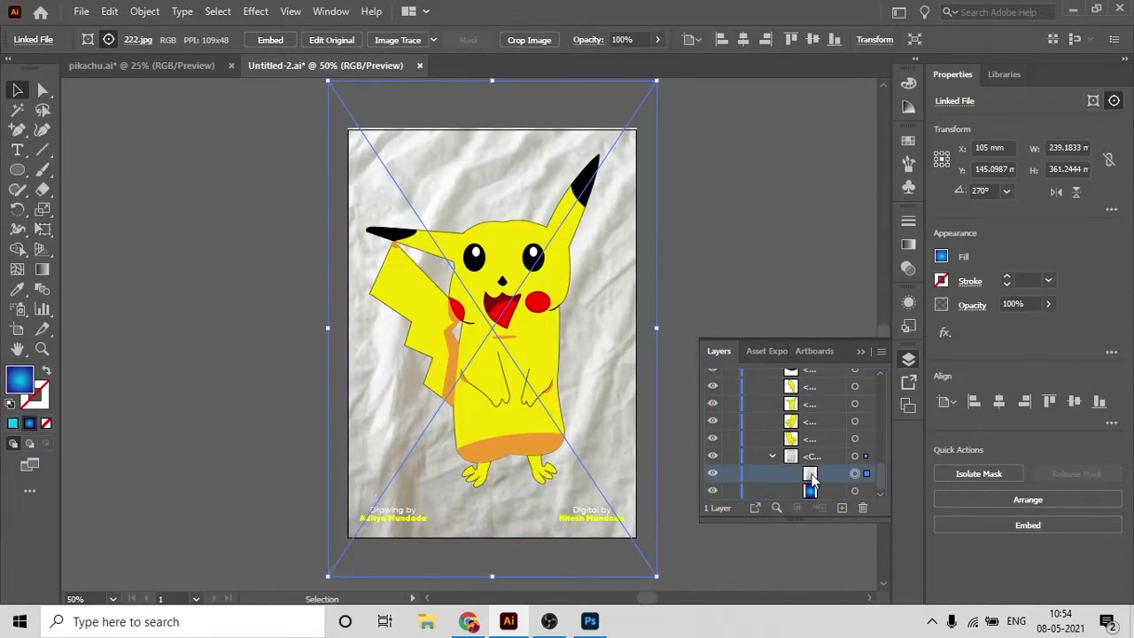
left_click_drag(644, 63, 603, 62)
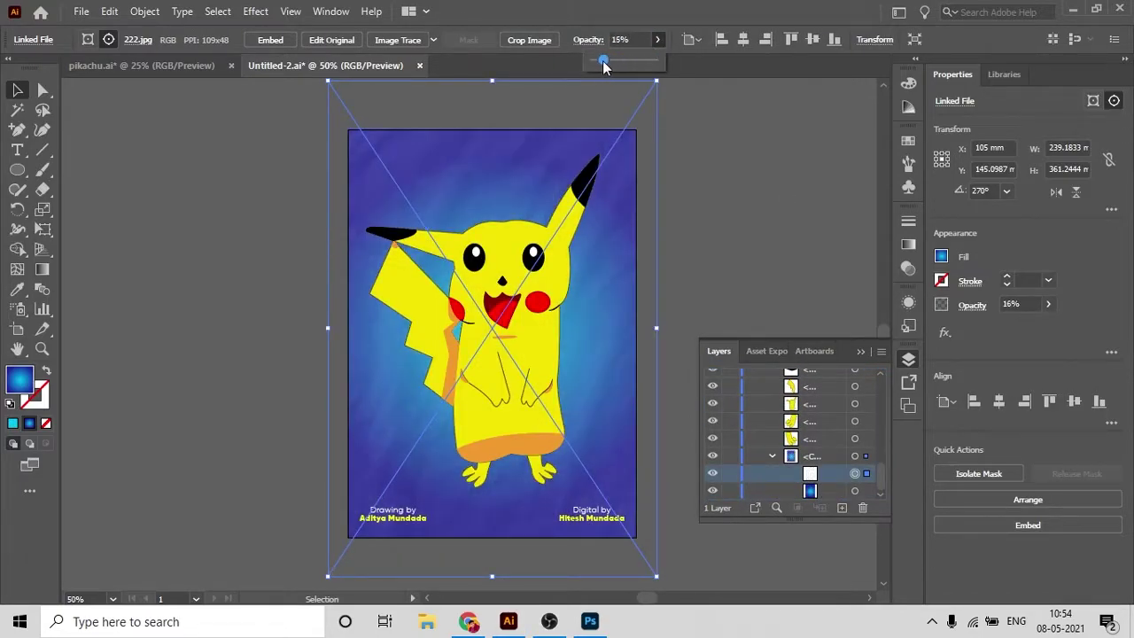